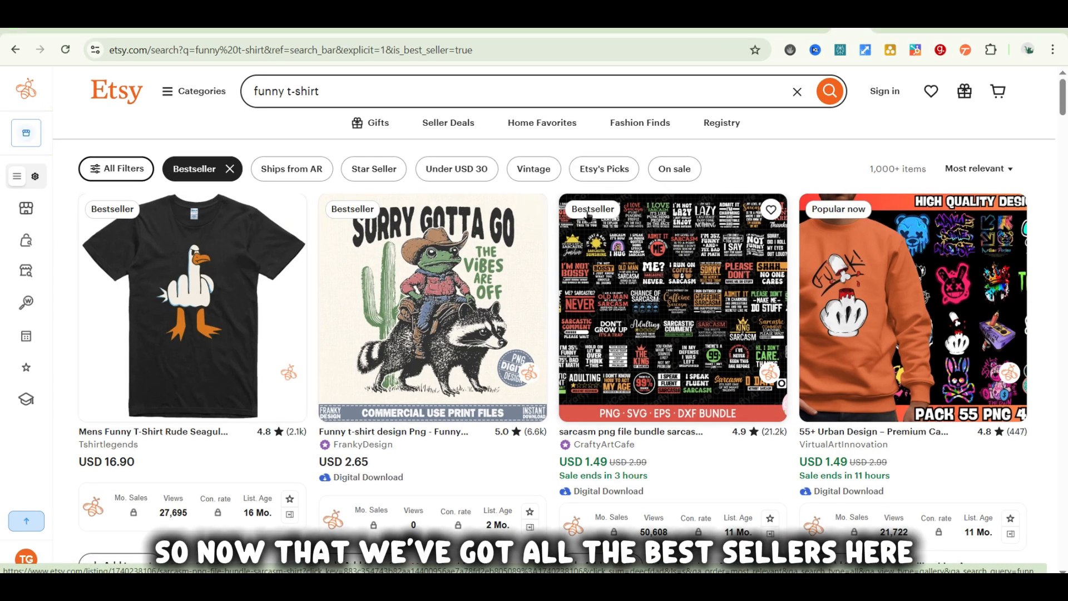
Open the "silly peppers - unisex t shirt" listing from the bestselling funny t-shirt results
{"action": "scroll", "coordinate": [588, 216], "scroll_direction": "down", "scroll_amount": 5}
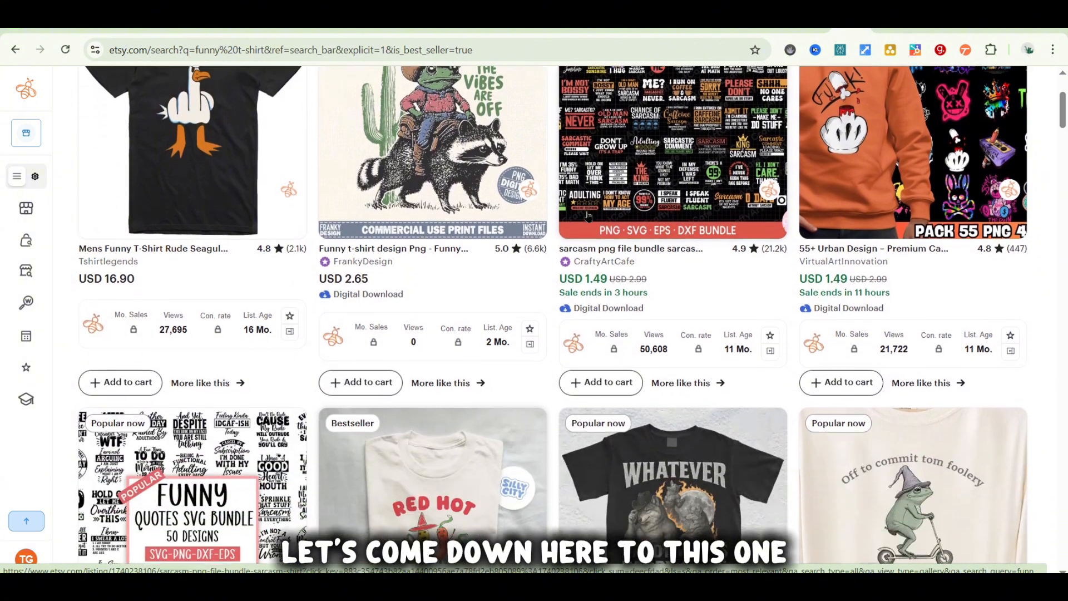
{"action": "scroll", "coordinate": [588, 215], "scroll_direction": "down", "scroll_amount": 4}
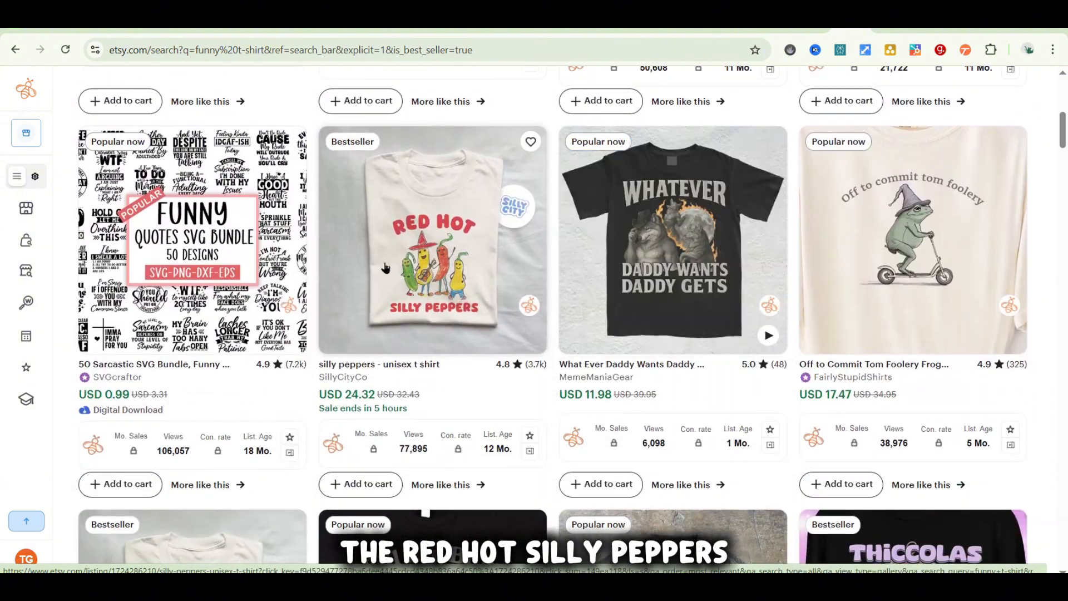
{"action": "left_click", "coordinate": [431, 249]}
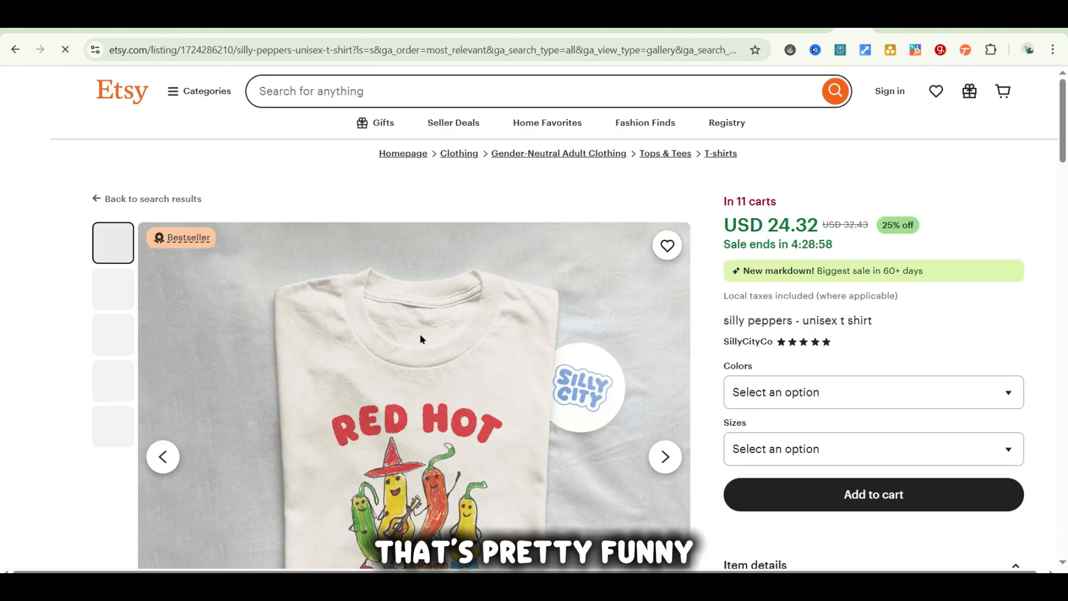
Examine the silly peppers listing's bestseller badge, cart demand, price, listing statistics and graphic style
{"action": "scroll", "coordinate": [420, 333], "scroll_direction": "down", "scroll_amount": 2}
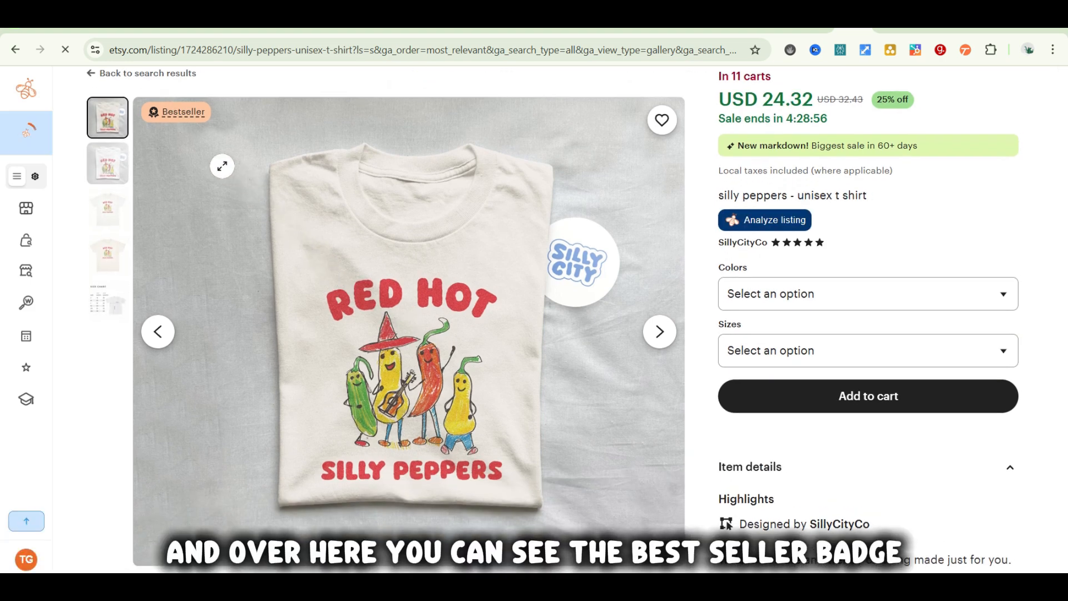
{"action": "mouse_move", "coordinate": [182, 119]}
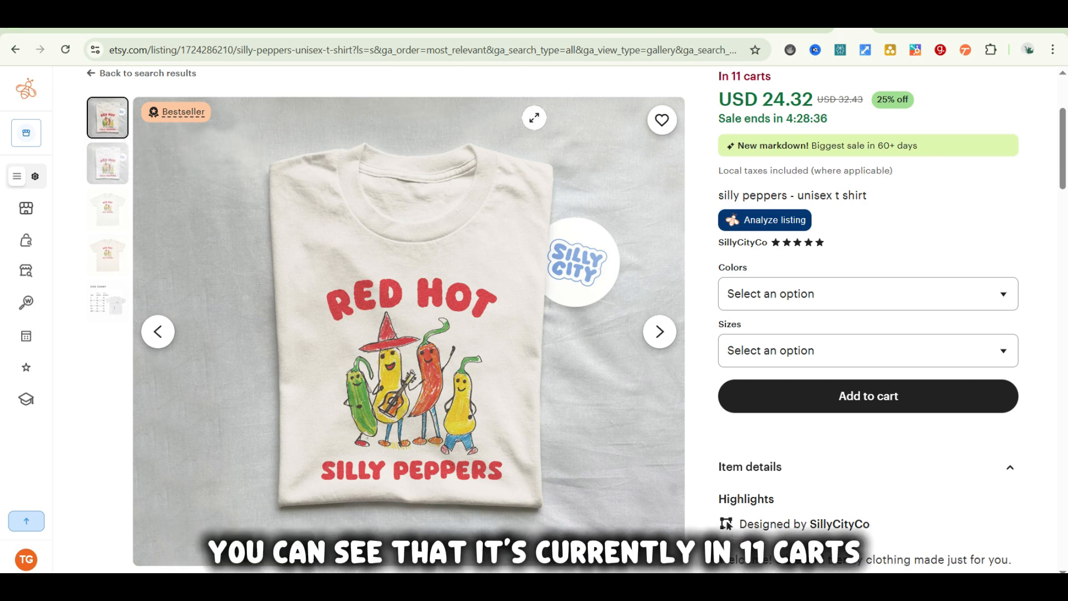
{"action": "scroll", "coordinate": [789, 140], "scroll_direction": "up", "scroll_amount": 1}
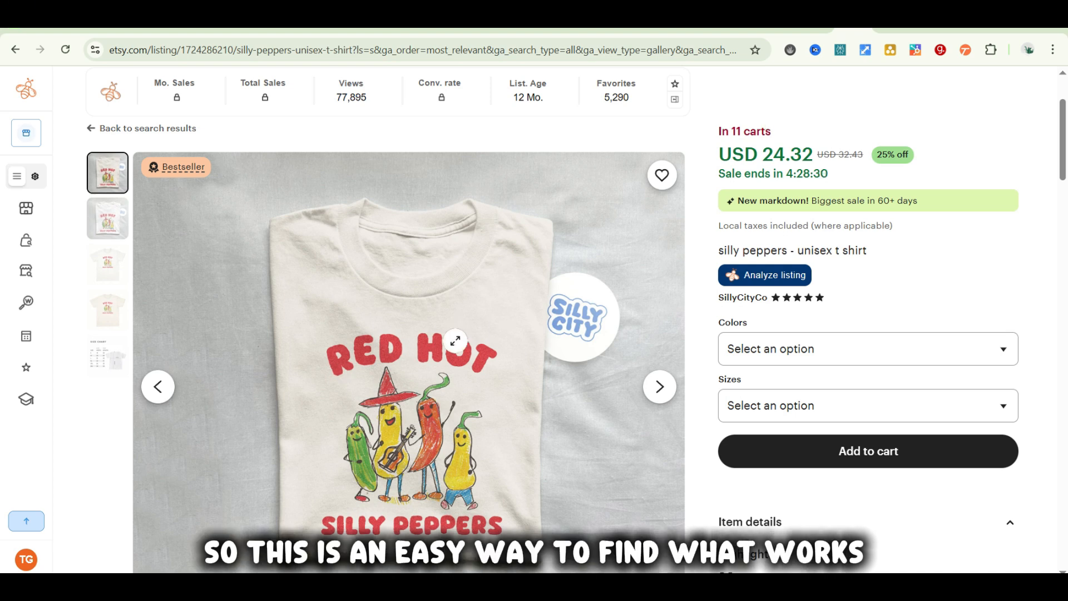
{"action": "scroll", "coordinate": [421, 359], "scroll_direction": "down", "scroll_amount": 2}
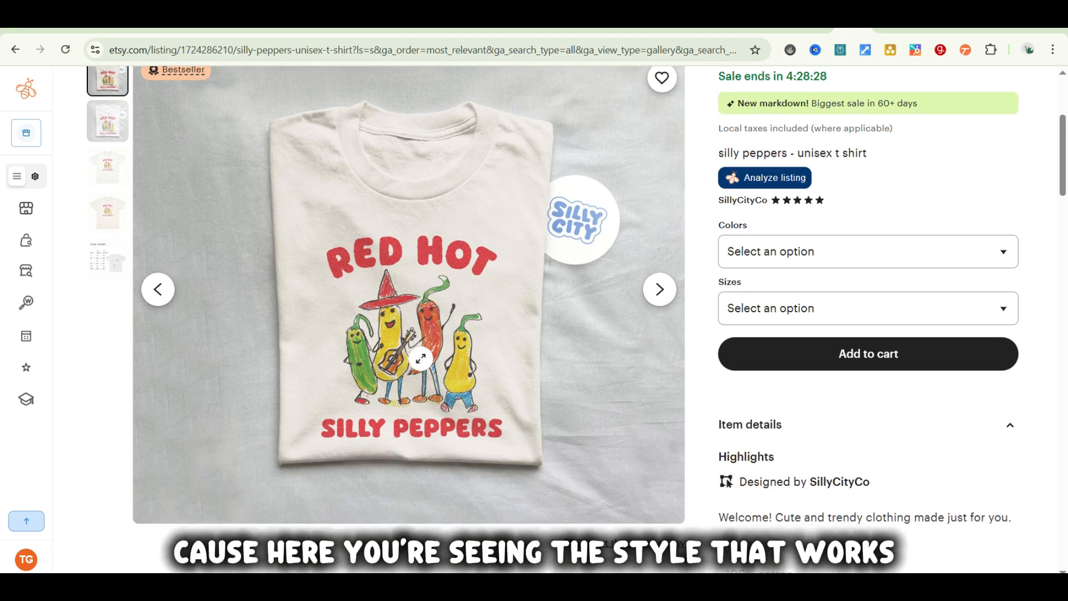
{"action": "scroll", "coordinate": [421, 359], "scroll_direction": "up", "scroll_amount": 2}
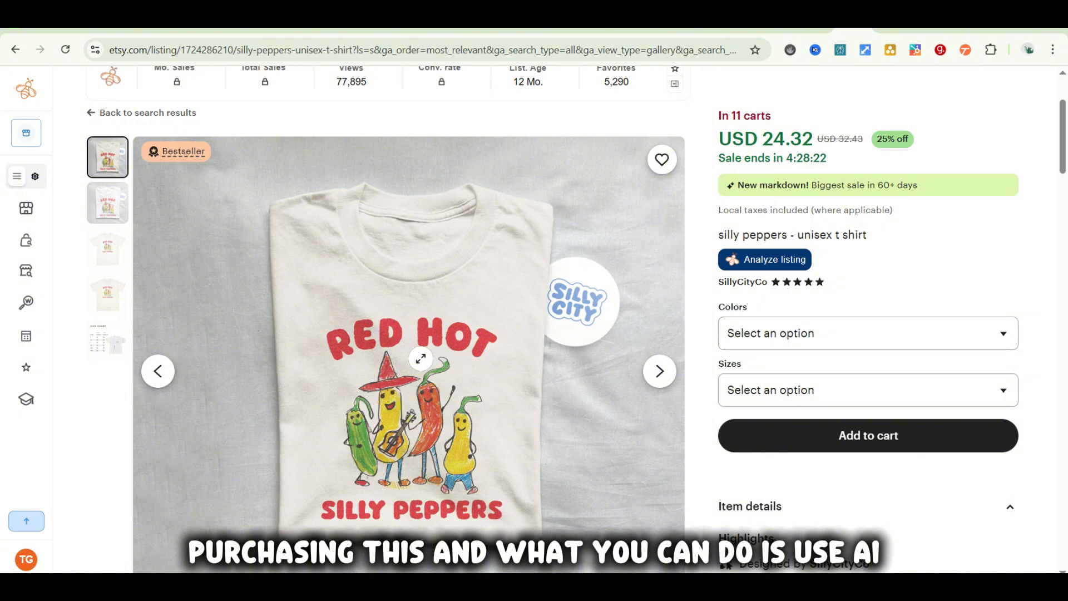
{"action": "scroll", "coordinate": [421, 359], "scroll_direction": "down", "scroll_amount": 1}
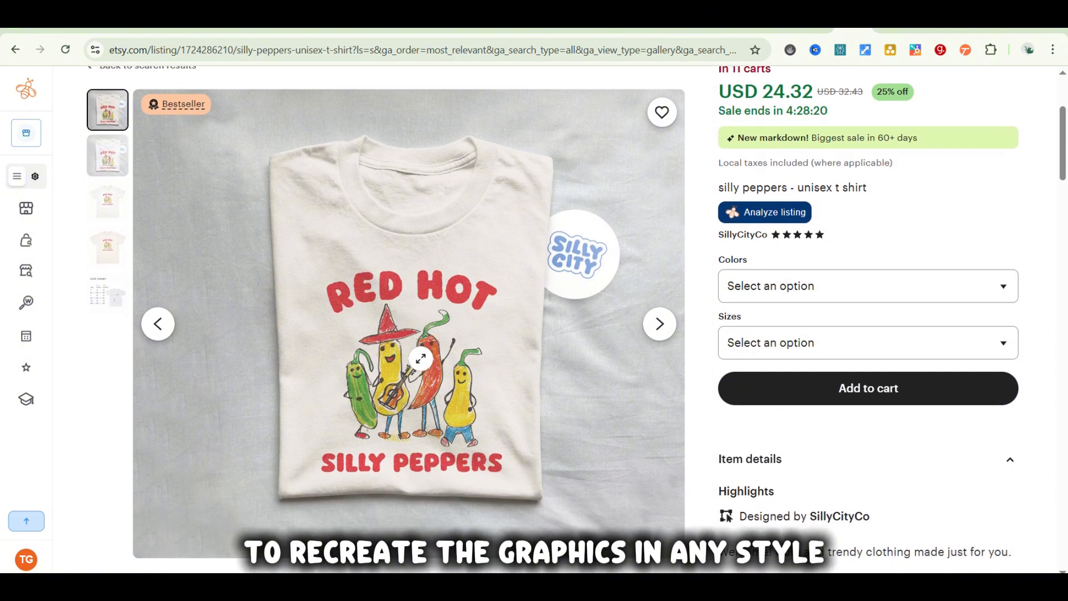
{"action": "scroll", "coordinate": [421, 358], "scroll_direction": "up", "scroll_amount": 2}
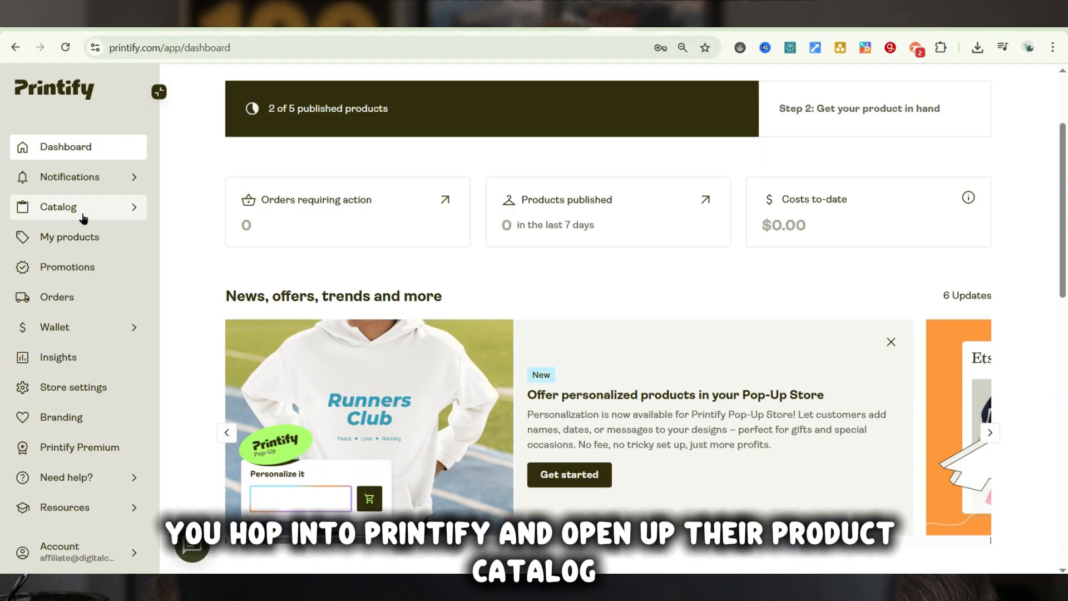
Switch to Printify, open the catalog's Bestsellers and filter them by the Accessories category
{"action": "left_click", "coordinate": [83, 218]}
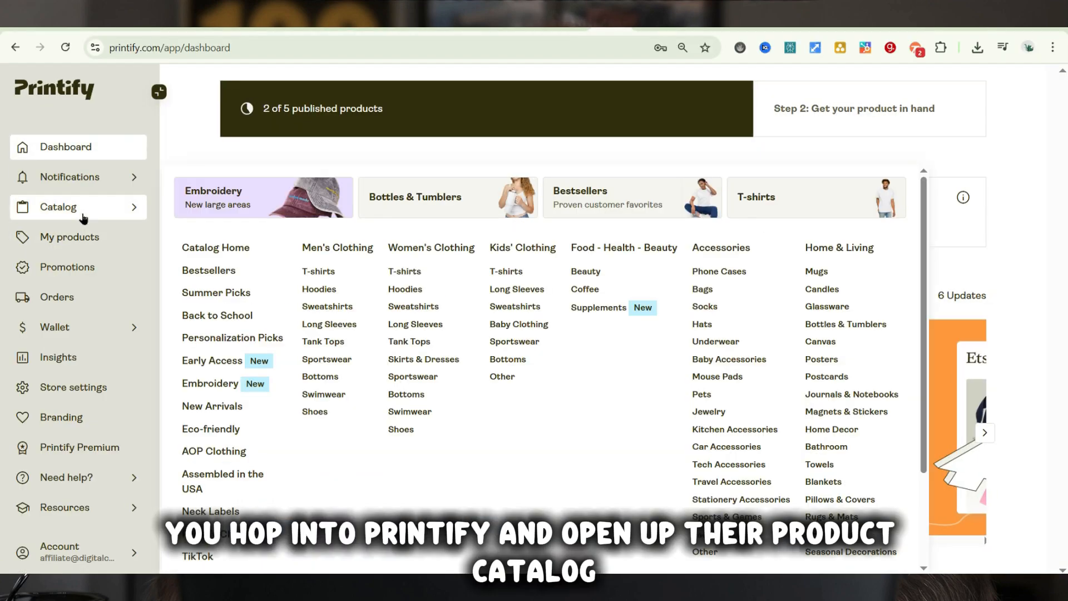
{"action": "left_click", "coordinate": [195, 271]}
{"action": "left_click", "coordinate": [266, 167]}
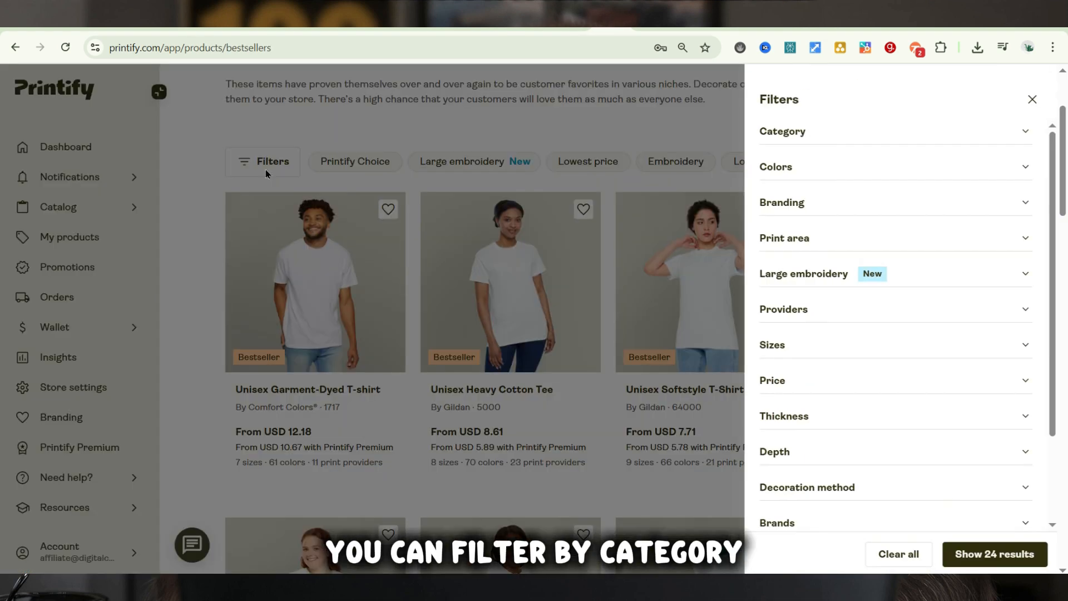
{"action": "left_click", "coordinate": [832, 133]}
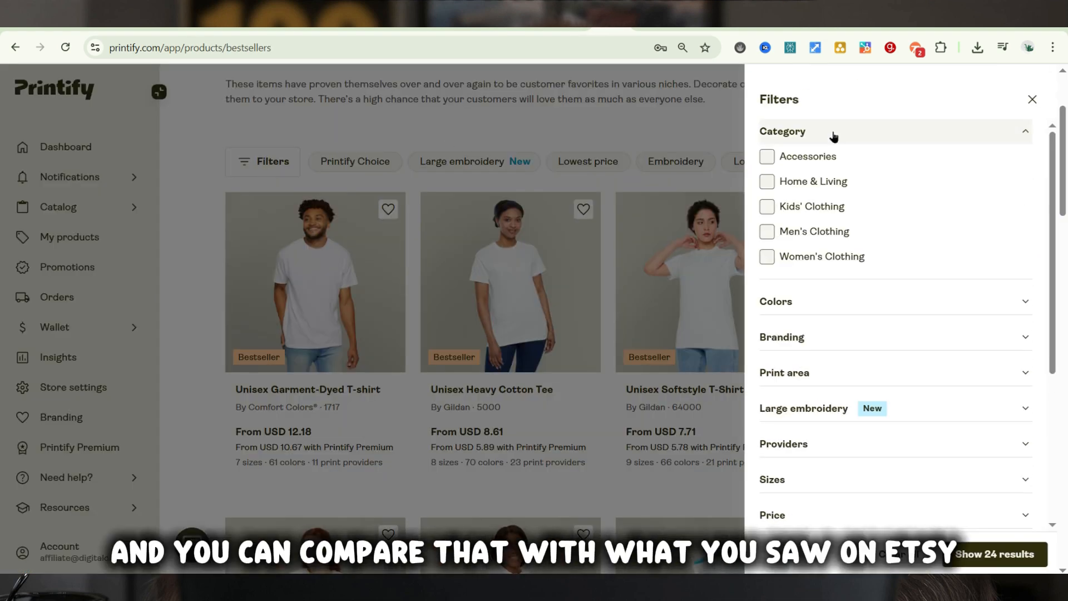
{"action": "left_click", "coordinate": [767, 157]}
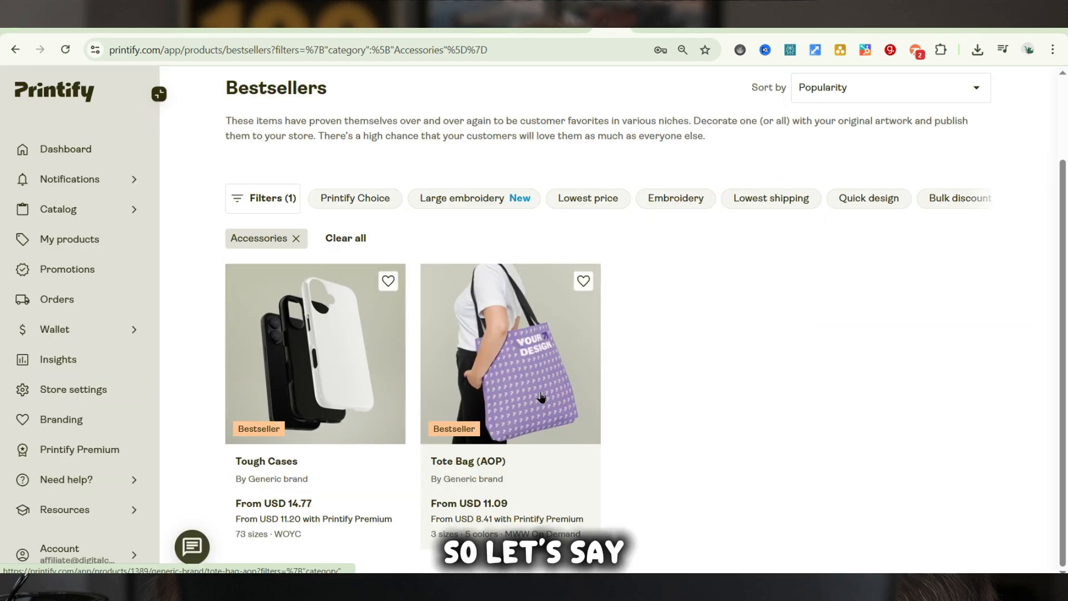
Copy the product name from the Tote Bag (AOP) page and search Etsy for "funny tote bags"
{"action": "left_click", "coordinate": [539, 392]}
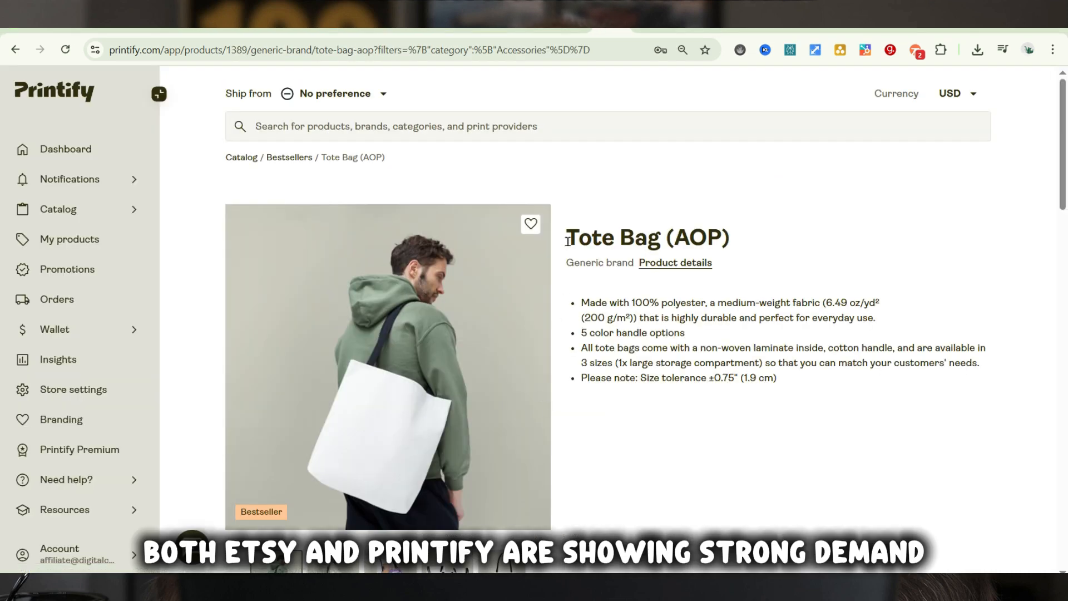
{"action": "left_click_drag", "start_coordinate": [572, 242], "coordinate": [660, 244]}
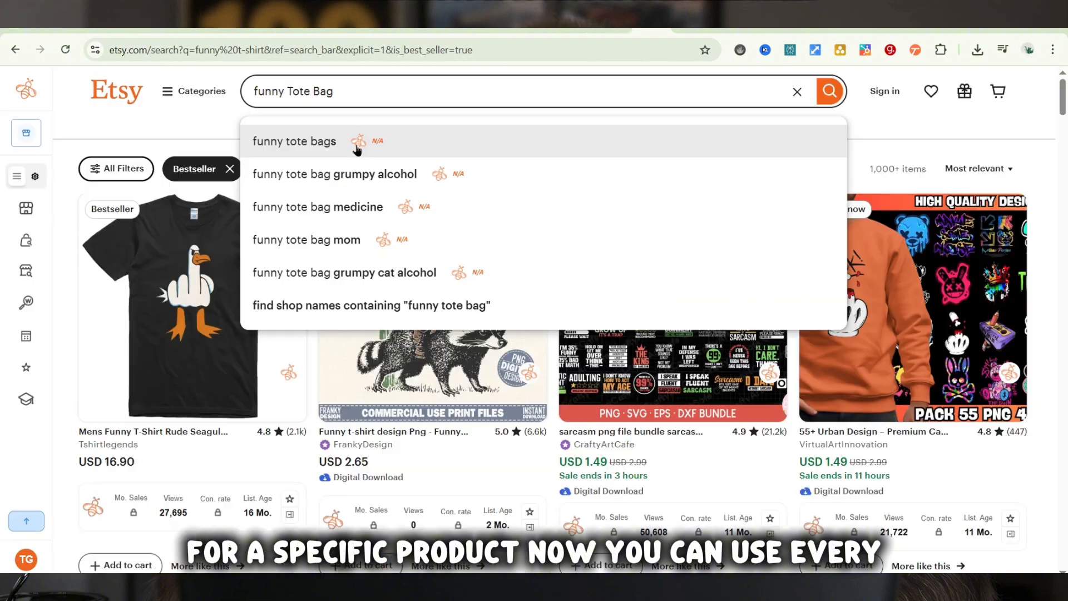
{"action": "left_click", "coordinate": [305, 132]}
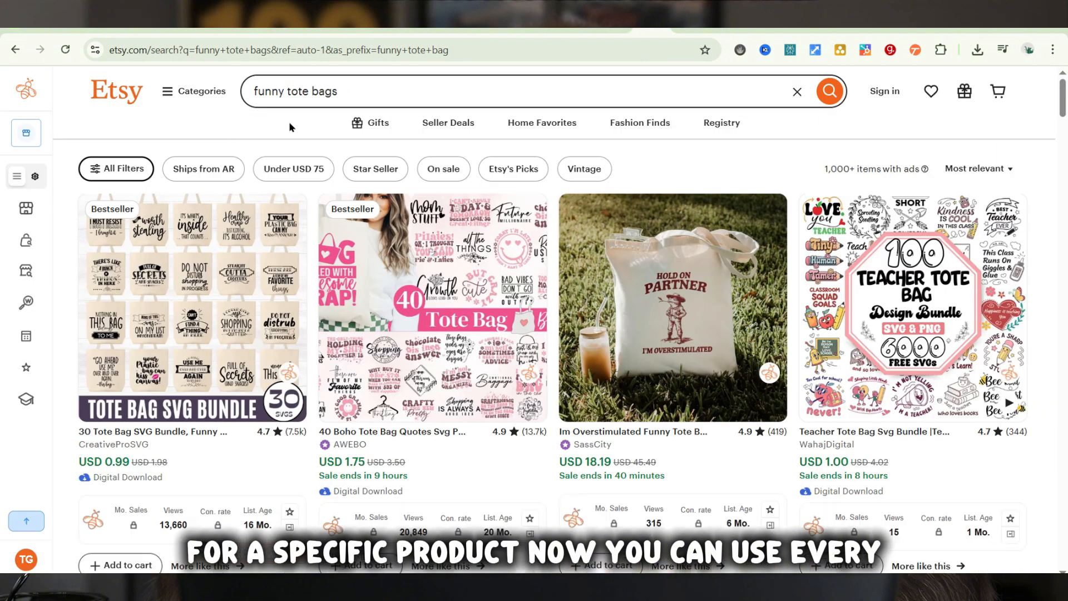
Apply the Star Seller filter, and edit that parameter in the page address to is_best_seller=true to list bestselling tote bags
{"action": "left_click", "coordinate": [129, 169]}
{"action": "scroll", "coordinate": [148, 334], "scroll_direction": "down", "scroll_amount": 6}
{"action": "left_click", "coordinate": [128, 295]}
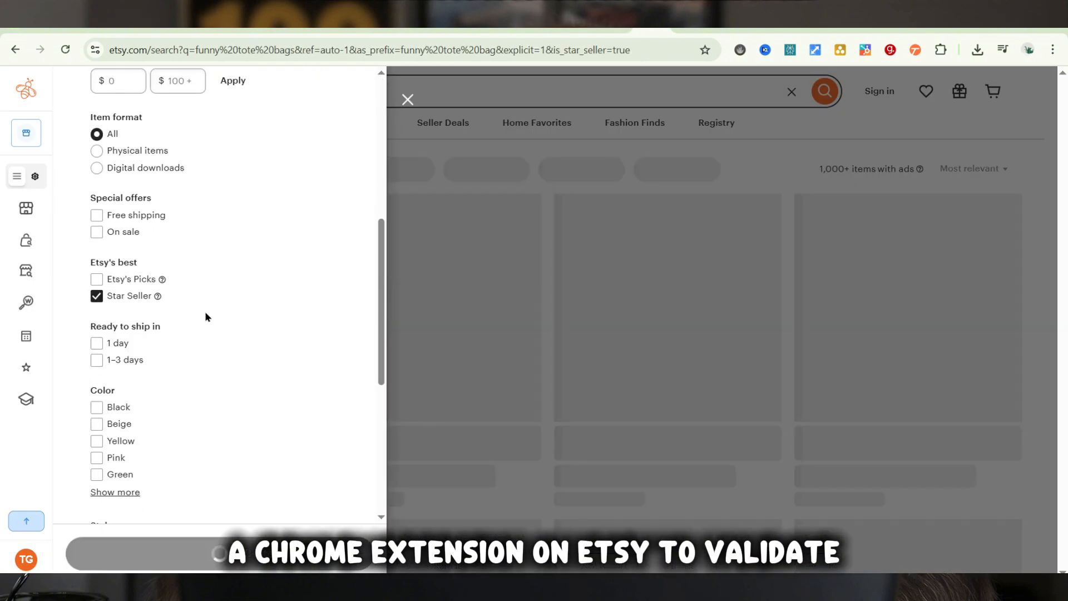
{"action": "left_click", "coordinate": [281, 553]}
{"action": "left_click", "coordinate": [564, 49]}
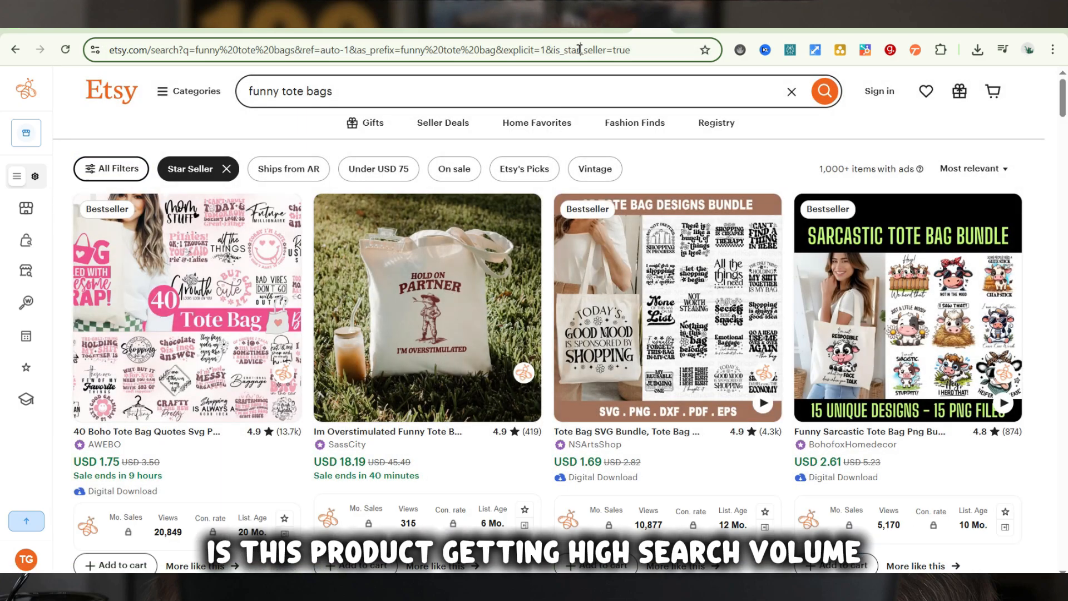
{"action": "type", "text": "best"}
{"action": "key", "text": "Return"}
Compare views and listing age across the tote bag results and open the Personalized Canvas Tote listing by 7ThreadsEmbroidery
{"action": "scroll", "coordinate": [472, 287], "scroll_direction": "down", "scroll_amount": 7}
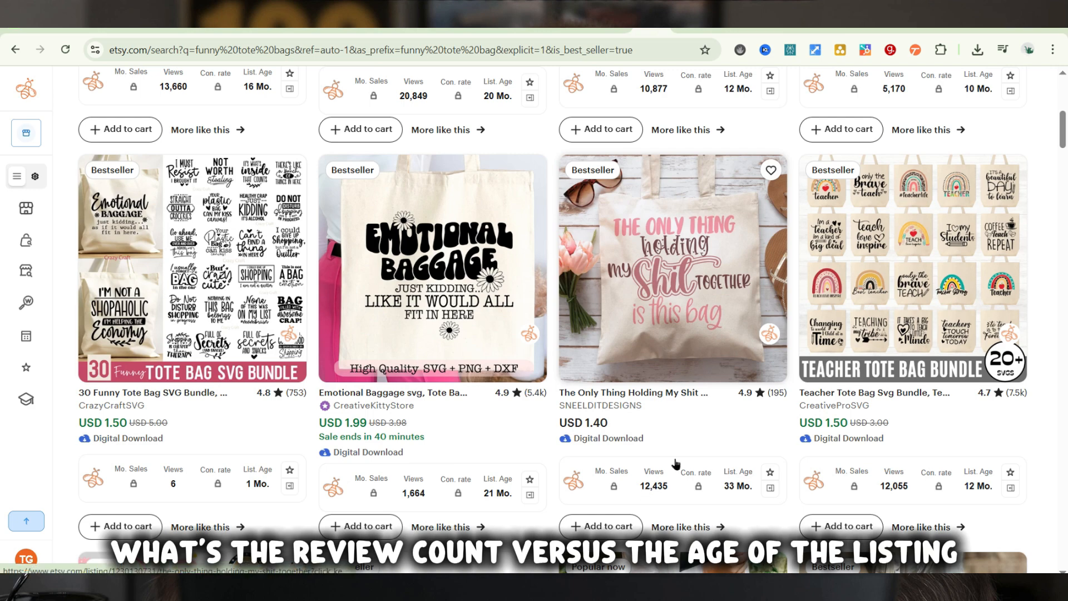
{"action": "scroll", "coordinate": [661, 497], "scroll_direction": "down", "scroll_amount": 3}
{"action": "scroll", "coordinate": [662, 497], "scroll_direction": "down", "scroll_amount": 4}
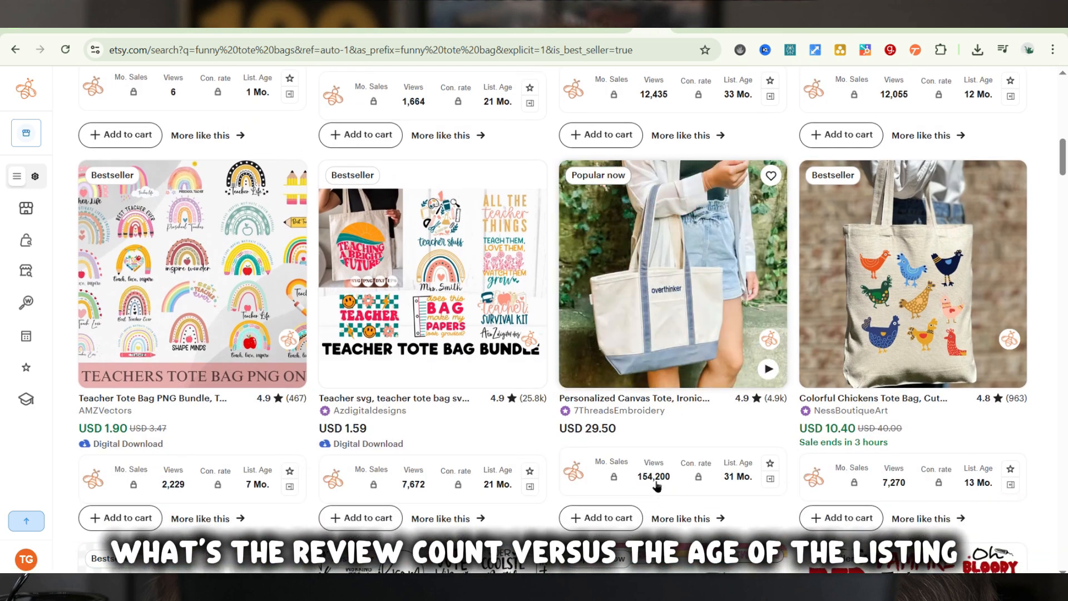
{"action": "left_click", "coordinate": [655, 368]}
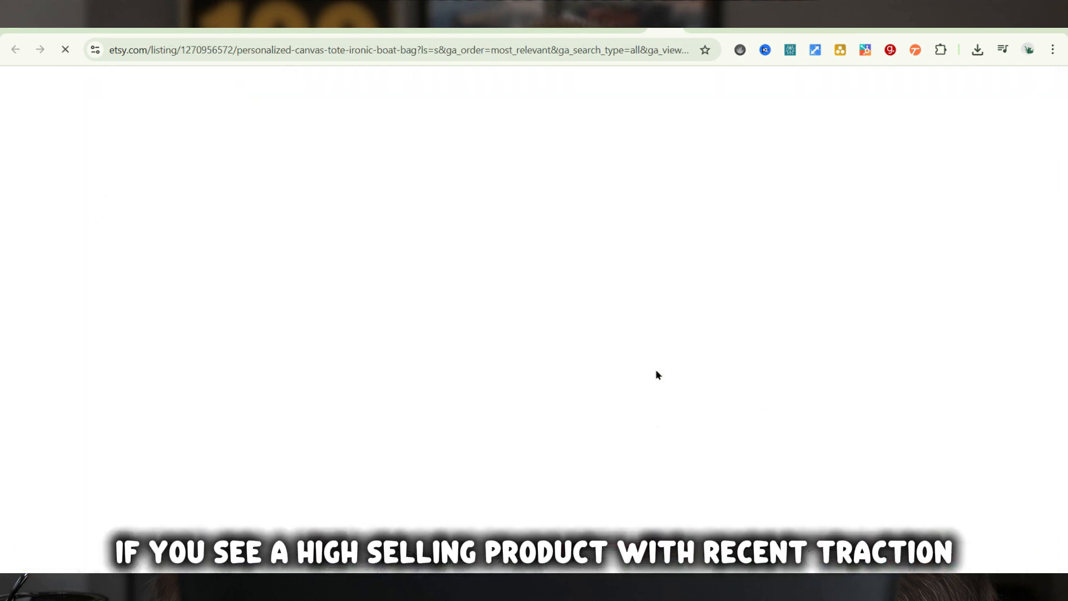
Examine the canvas tote listing's demand, title keywords, personalization options, reviews and item details
{"action": "scroll", "coordinate": [718, 260], "scroll_direction": "down", "scroll_amount": 1}
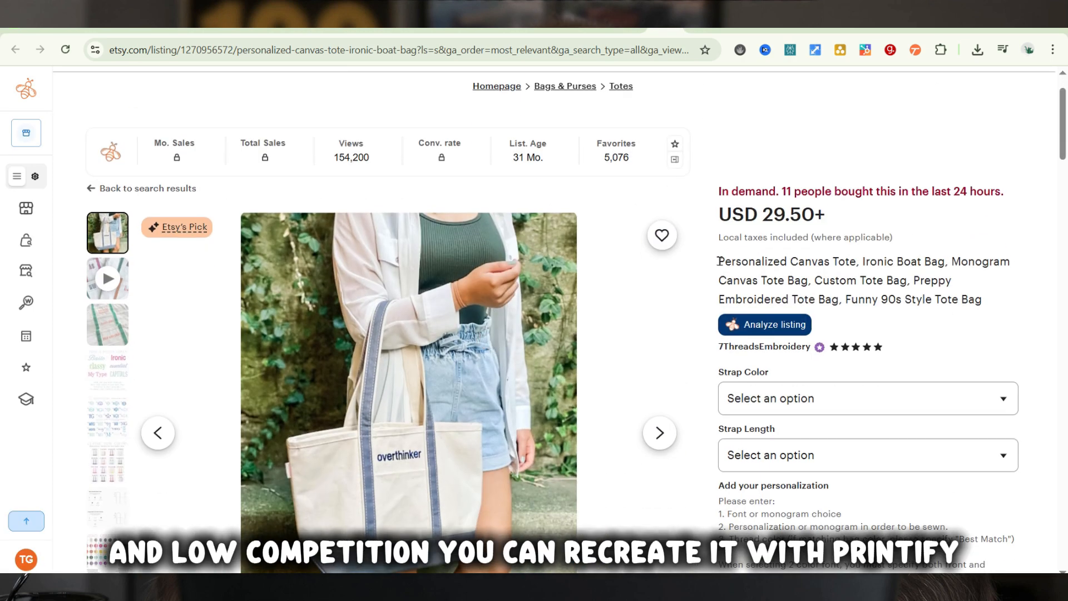
{"action": "left_click_drag", "start_coordinate": [718, 260], "coordinate": [990, 267]}
{"action": "left_click", "coordinate": [698, 286]}
{"action": "scroll", "coordinate": [795, 225], "scroll_direction": "down", "scroll_amount": 2}
{"action": "scroll", "coordinate": [794, 223], "scroll_direction": "down", "scroll_amount": 9}
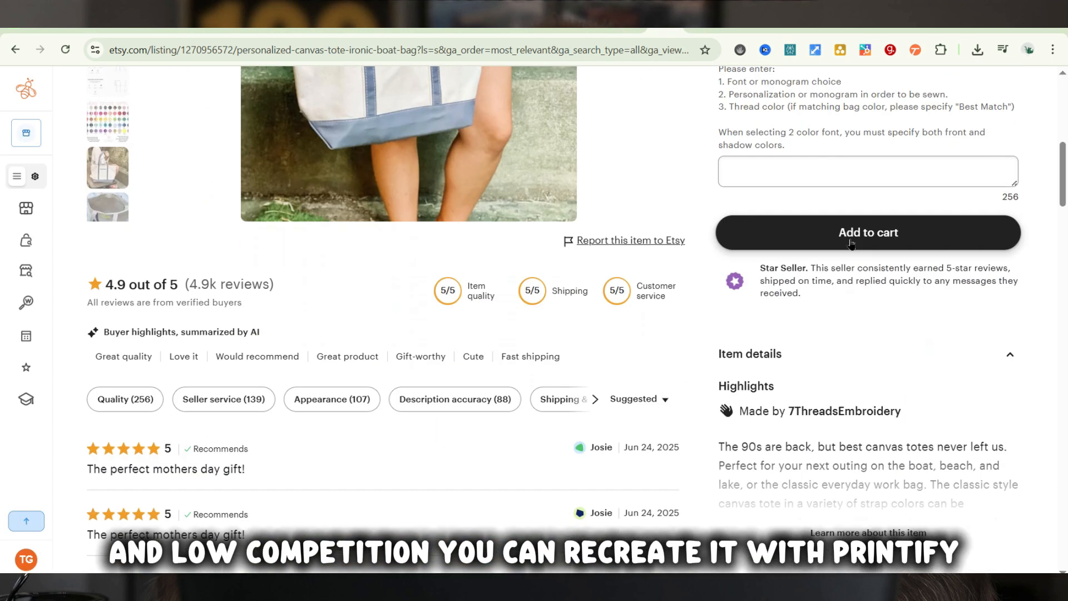
{"action": "scroll", "coordinate": [199, 404], "scroll_direction": "down", "scroll_amount": 3}
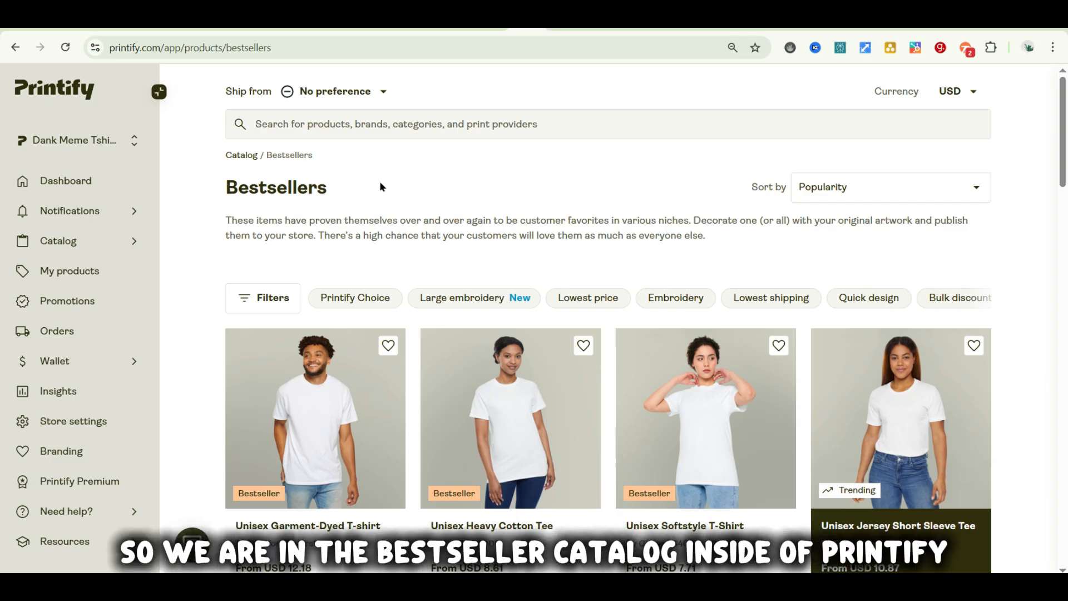
Switch to Printify's Bestsellers catalog and filter the products by the Home & Living category
{"action": "scroll", "coordinate": [358, 204], "scroll_direction": "down", "scroll_amount": 3}
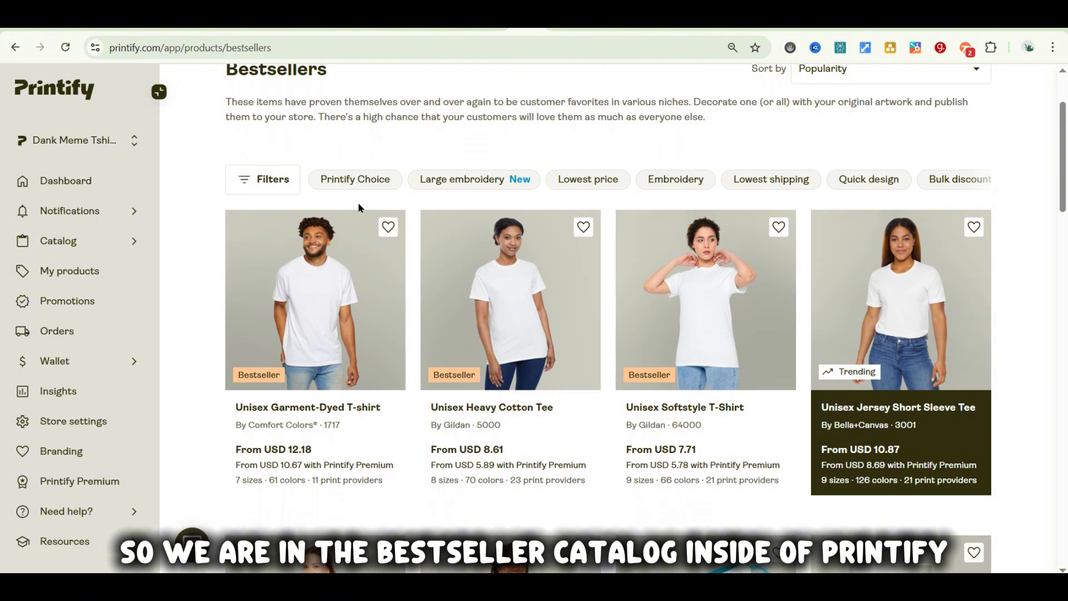
{"action": "scroll", "coordinate": [358, 208], "scroll_direction": "up", "scroll_amount": 2}
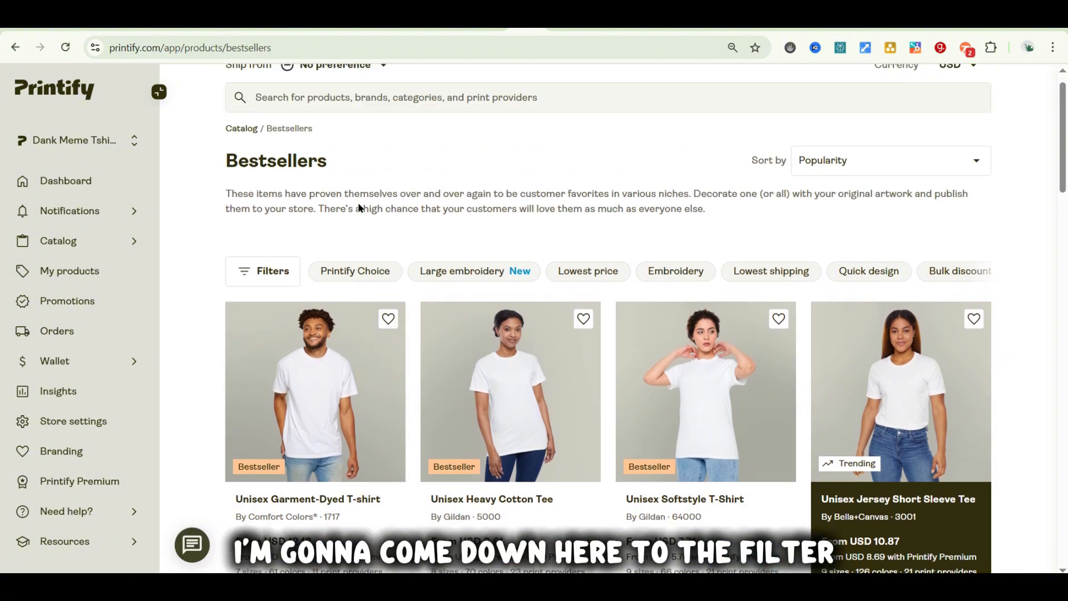
{"action": "left_click", "coordinate": [275, 274]}
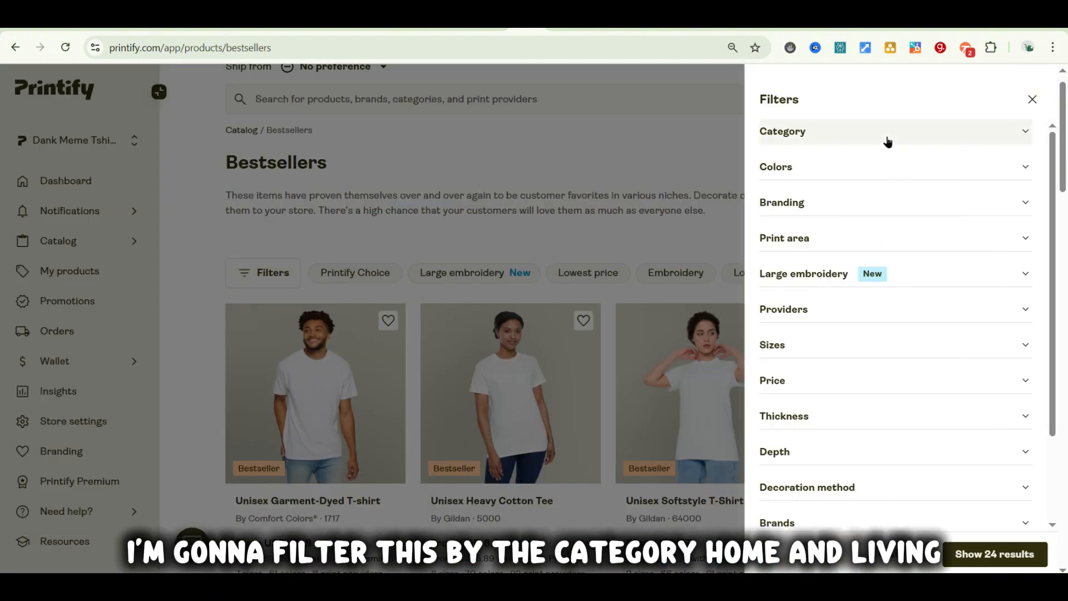
{"action": "left_click", "coordinate": [888, 140]}
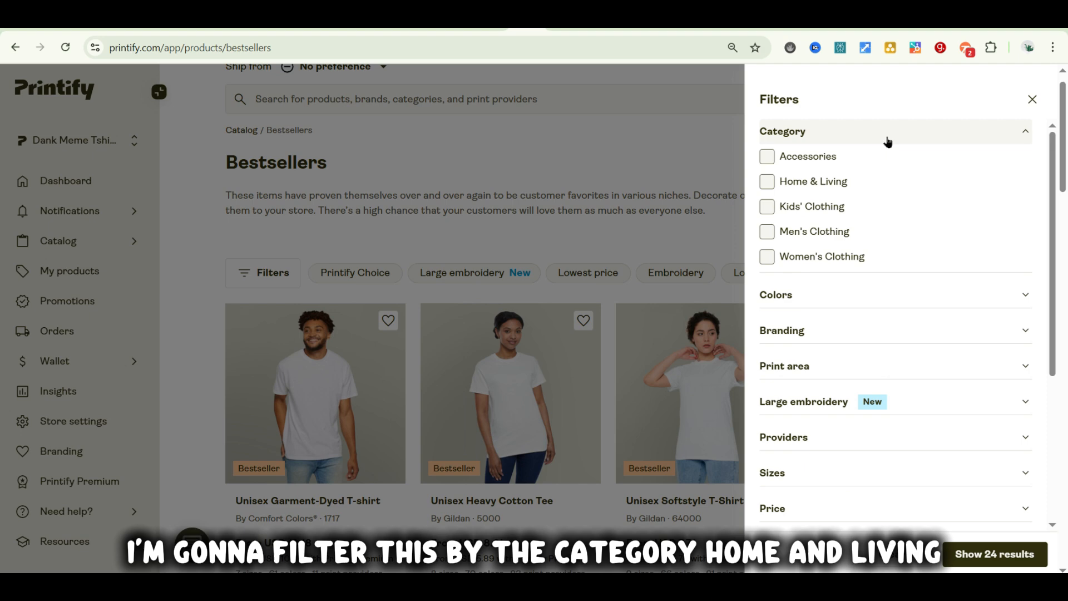
{"action": "left_click", "coordinate": [767, 182]}
{"action": "left_click", "coordinate": [632, 192]}
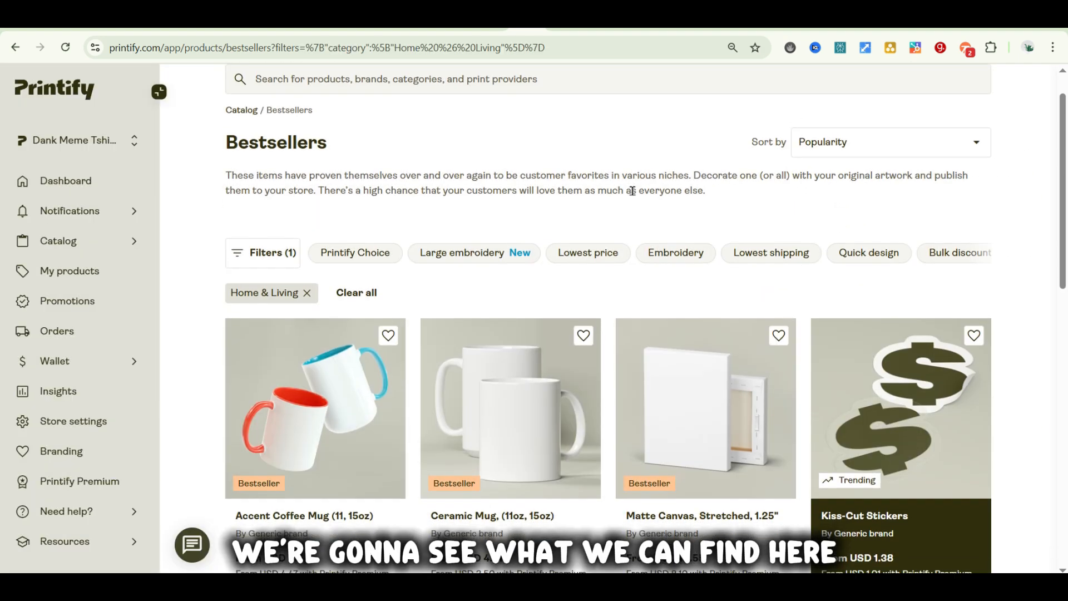
Choose the Scented Soy Candle, 9oz from the Home & Living bestsellers and go to its print provider options
{"action": "scroll", "coordinate": [632, 191], "scroll_direction": "down", "scroll_amount": 3}
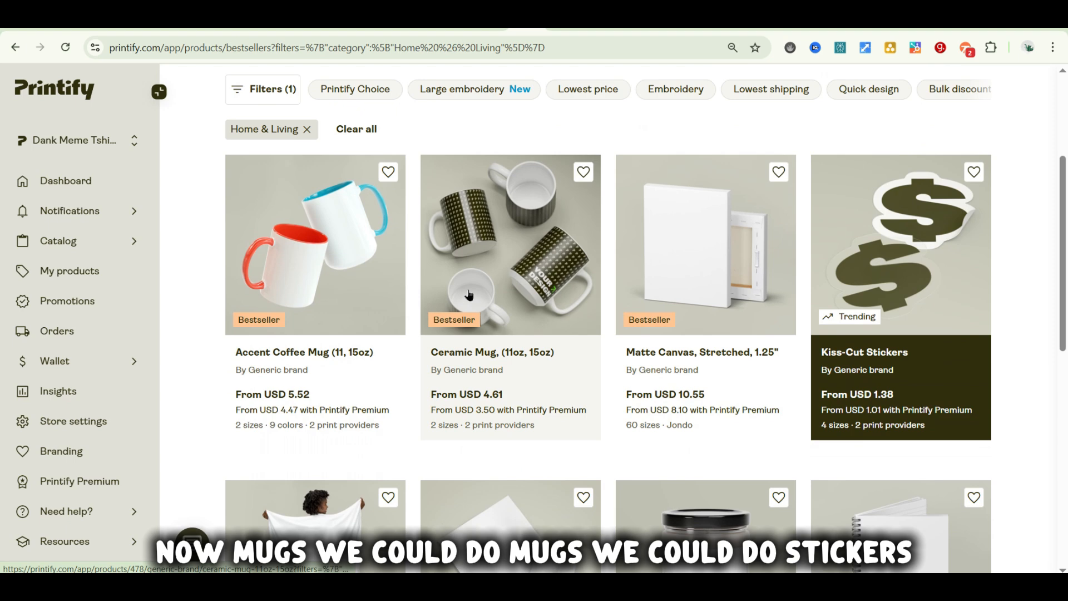
{"action": "scroll", "coordinate": [469, 295], "scroll_direction": "down", "scroll_amount": 2}
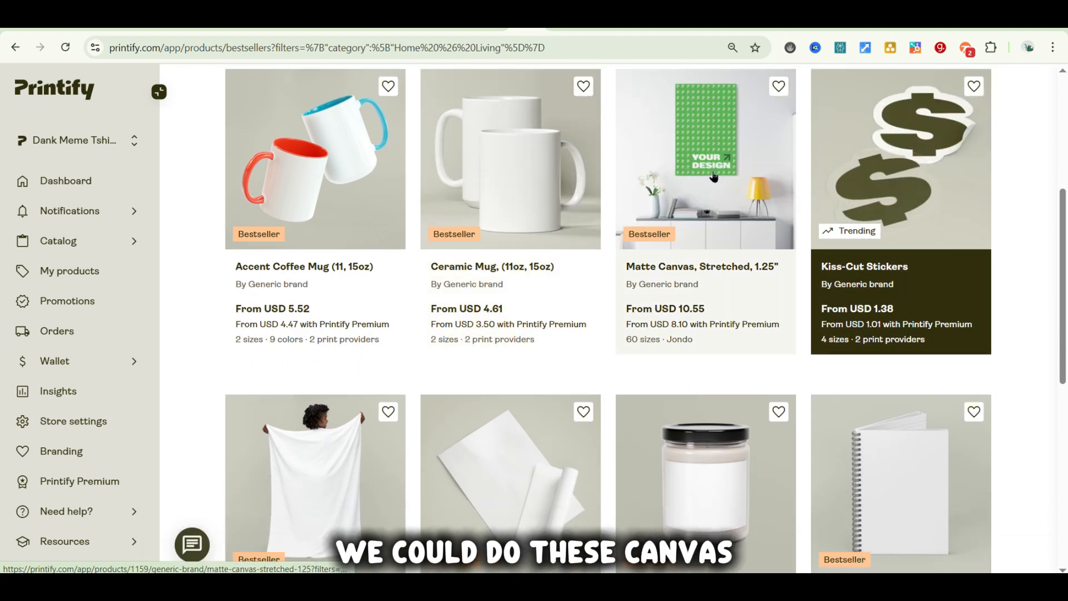
{"action": "scroll", "coordinate": [714, 177], "scroll_direction": "down", "scroll_amount": 2}
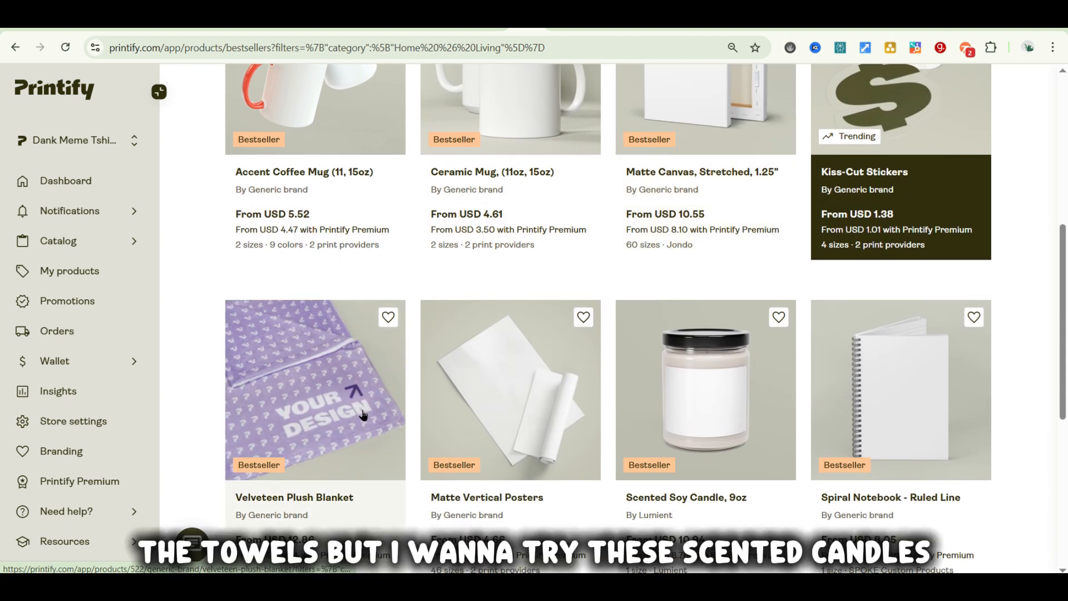
{"action": "left_click", "coordinate": [703, 422]}
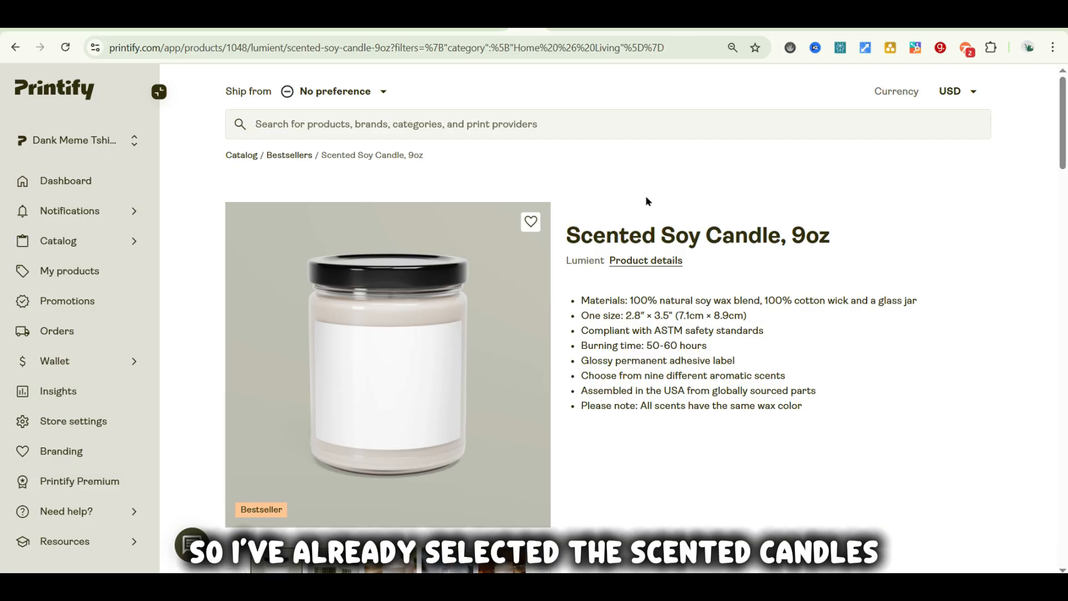
{"action": "scroll", "coordinate": [548, 329], "scroll_direction": "down", "scroll_amount": 7}
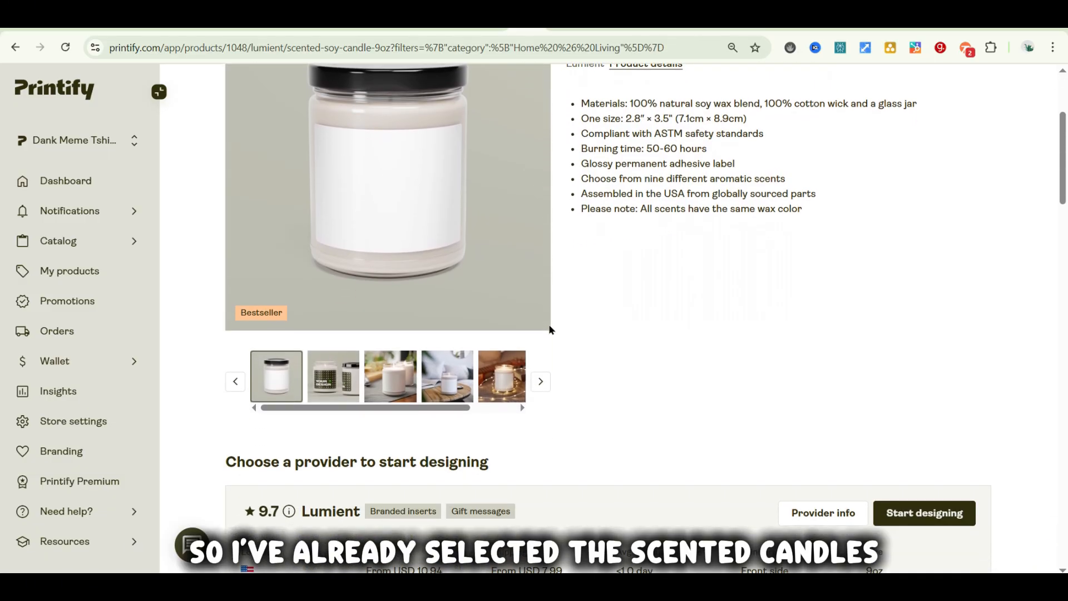
Examine the Scented Soy Candle's key features and the profiles of its available scents on the product page
{"action": "scroll", "coordinate": [549, 329], "scroll_direction": "down", "scroll_amount": 1}
{"action": "scroll", "coordinate": [549, 330], "scroll_direction": "down", "scroll_amount": 5}
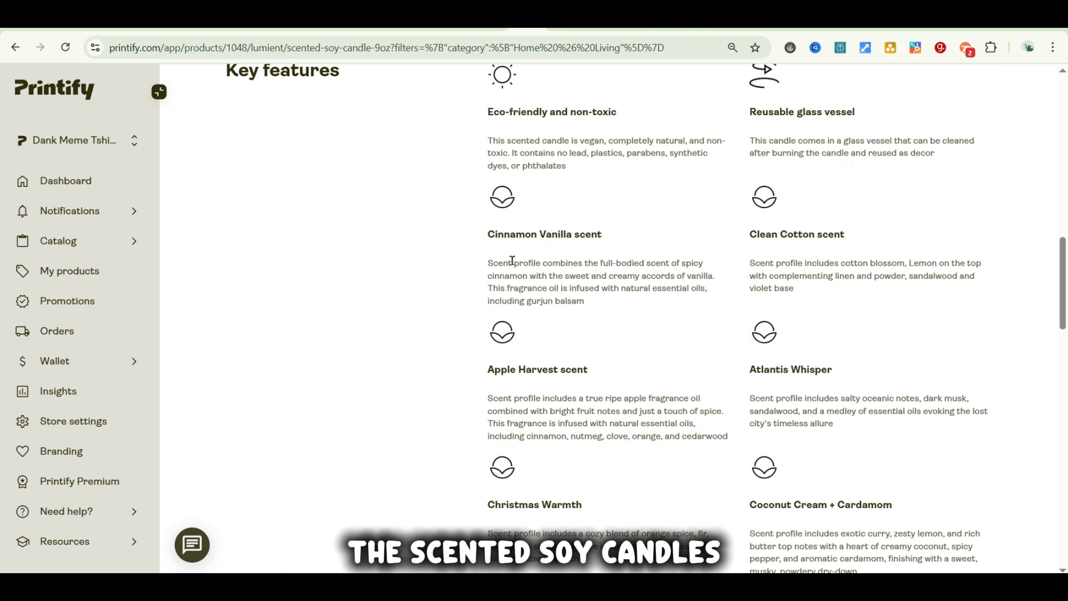
{"action": "scroll", "coordinate": [525, 377], "scroll_direction": "down", "scroll_amount": 1}
{"action": "scroll", "coordinate": [525, 381], "scroll_direction": "down", "scroll_amount": 1}
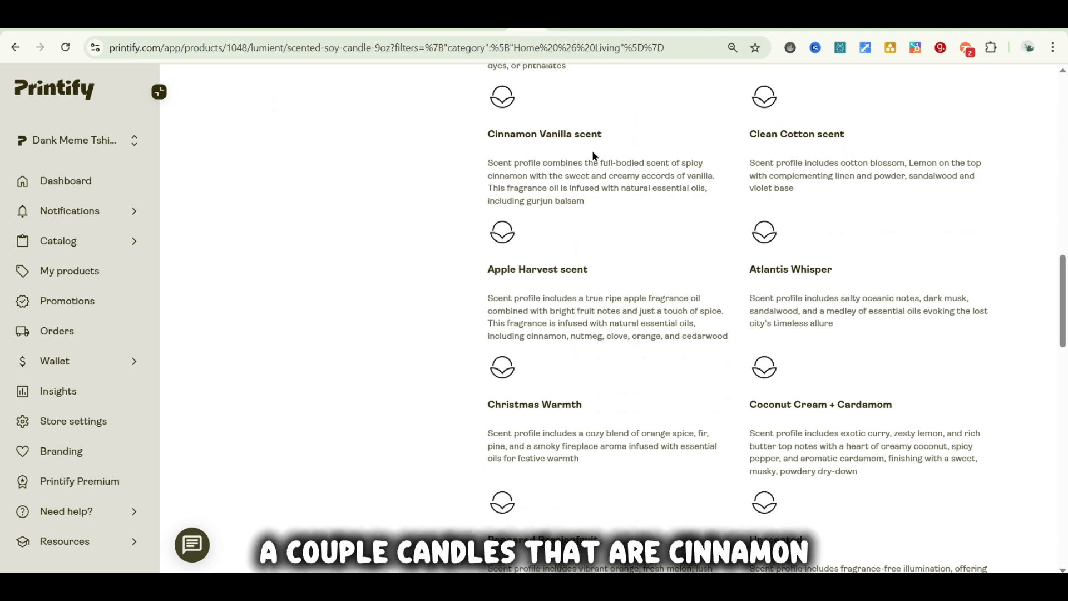
{"action": "scroll", "coordinate": [593, 156], "scroll_direction": "down", "scroll_amount": 1}
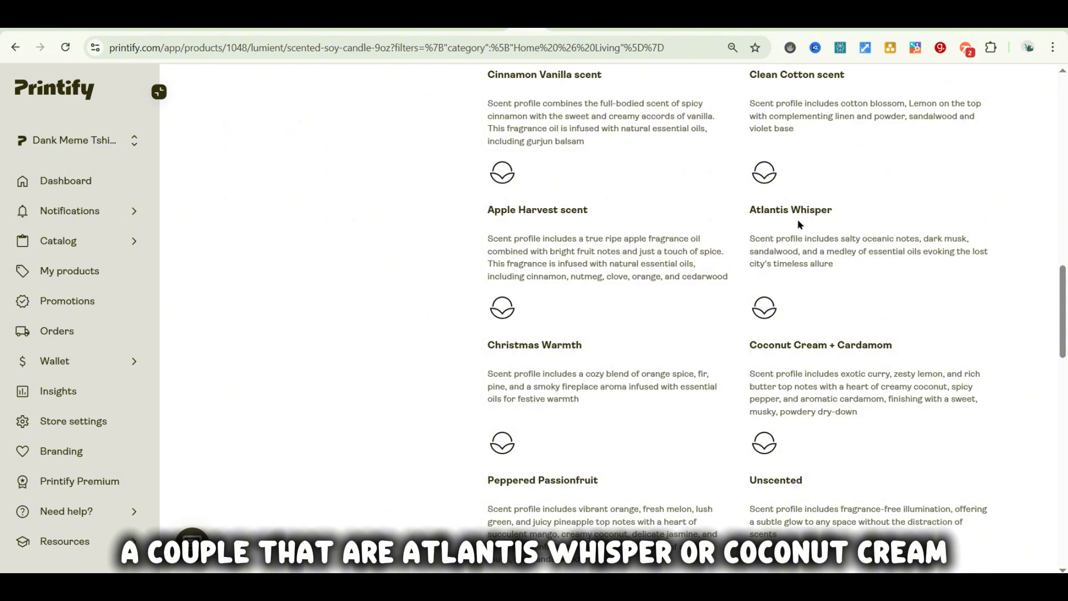
{"action": "scroll", "coordinate": [763, 261], "scroll_direction": "down", "scroll_amount": 2}
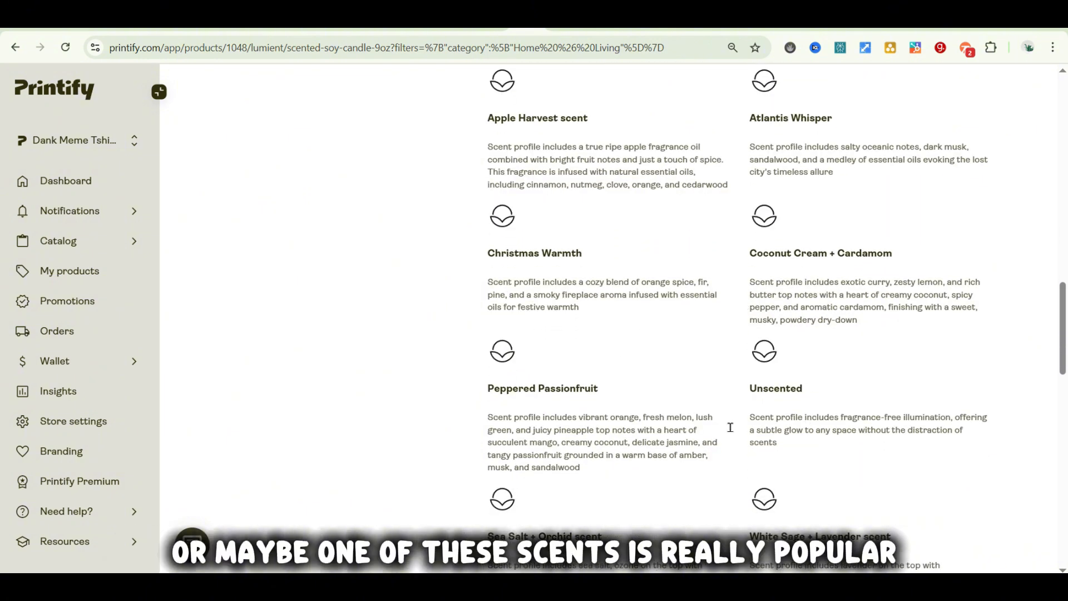
{"action": "scroll", "coordinate": [574, 284], "scroll_direction": "up", "scroll_amount": 4}
{"action": "scroll", "coordinate": [575, 283], "scroll_direction": "up", "scroll_amount": 2}
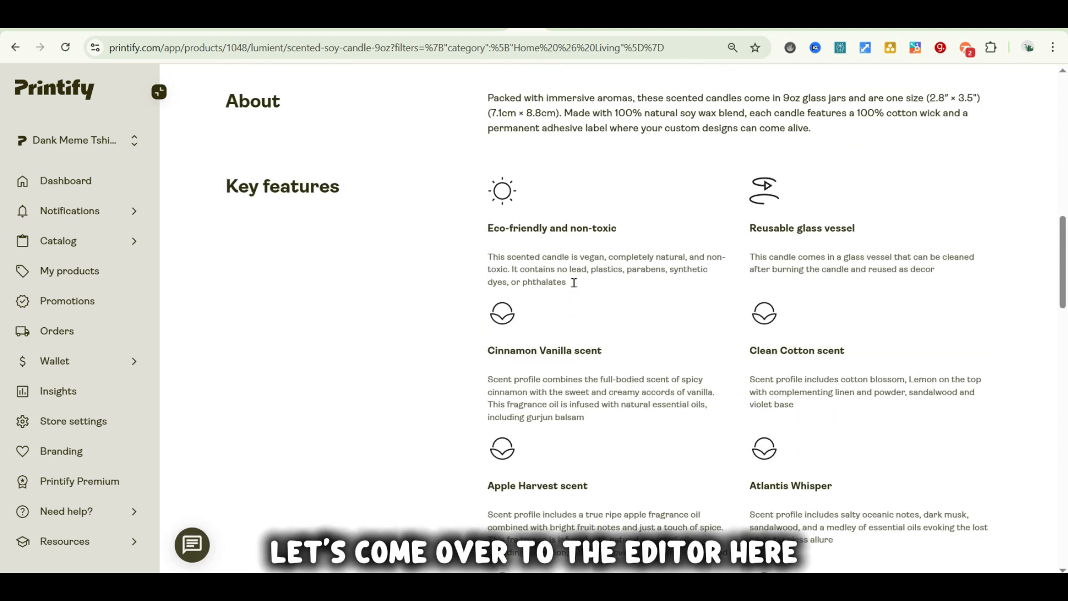
Switch to the candle's label editor and look through the AI image generator's prompt and style options
{"action": "left_click", "coordinate": [564, 30]}
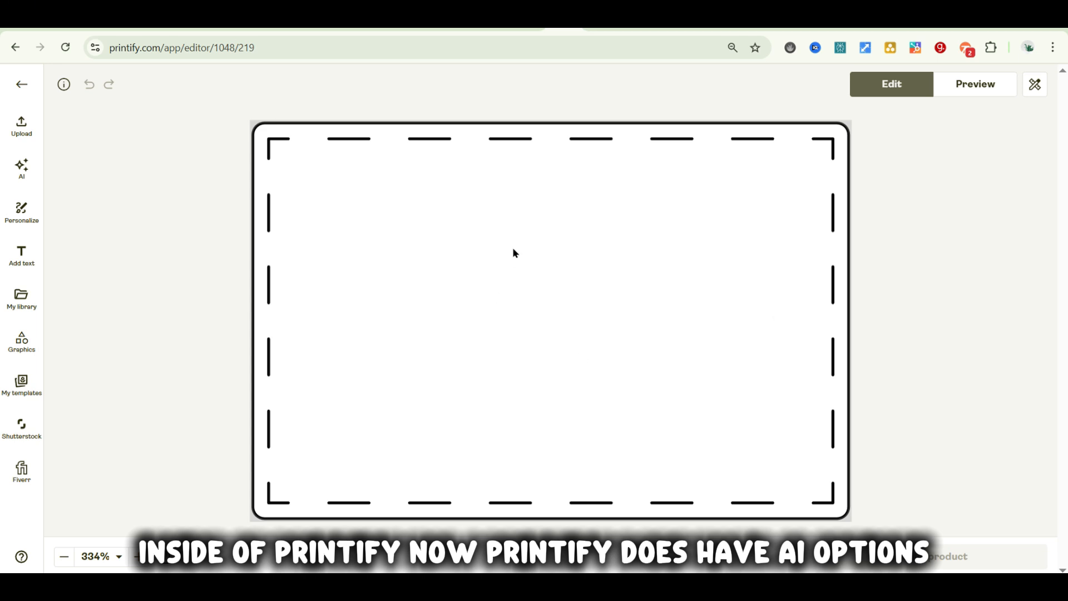
{"action": "left_click", "coordinate": [23, 168]}
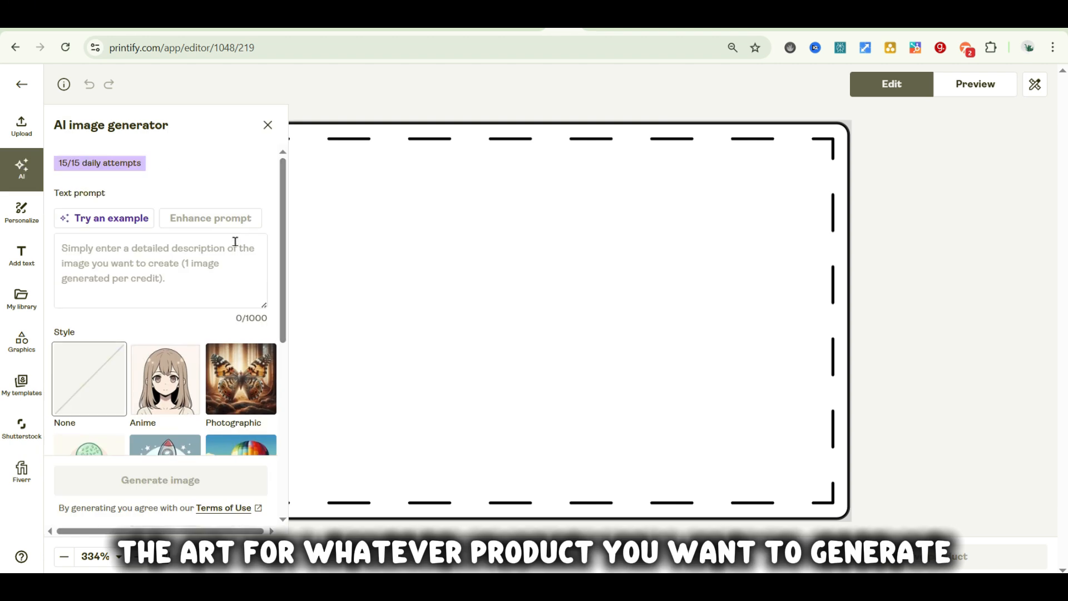
{"action": "scroll", "coordinate": [189, 285], "scroll_direction": "down", "scroll_amount": 3}
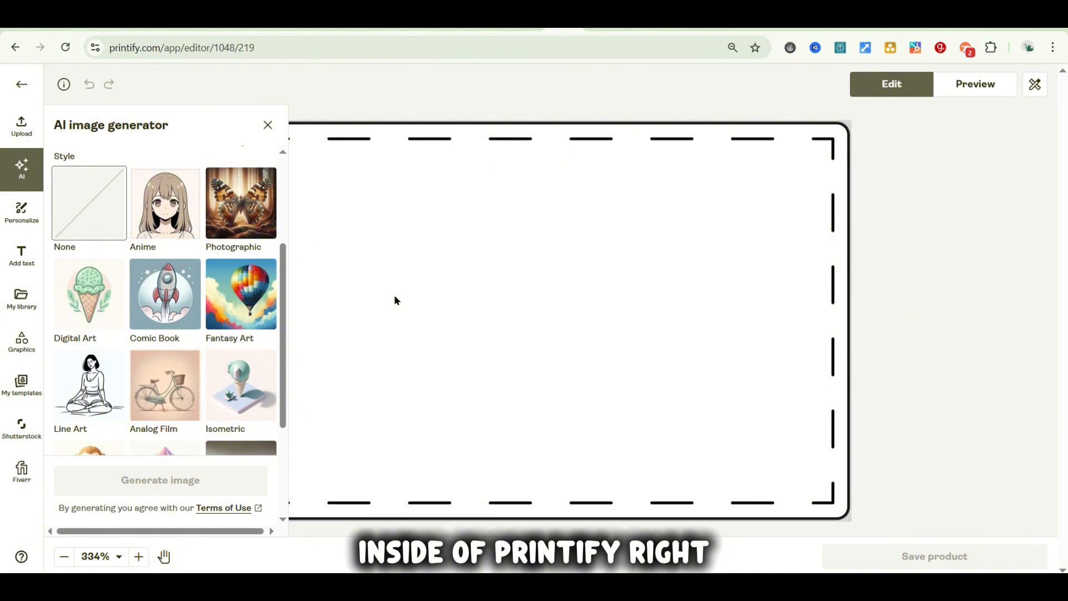
{"action": "scroll", "coordinate": [199, 242], "scroll_direction": "down", "scroll_amount": 3}
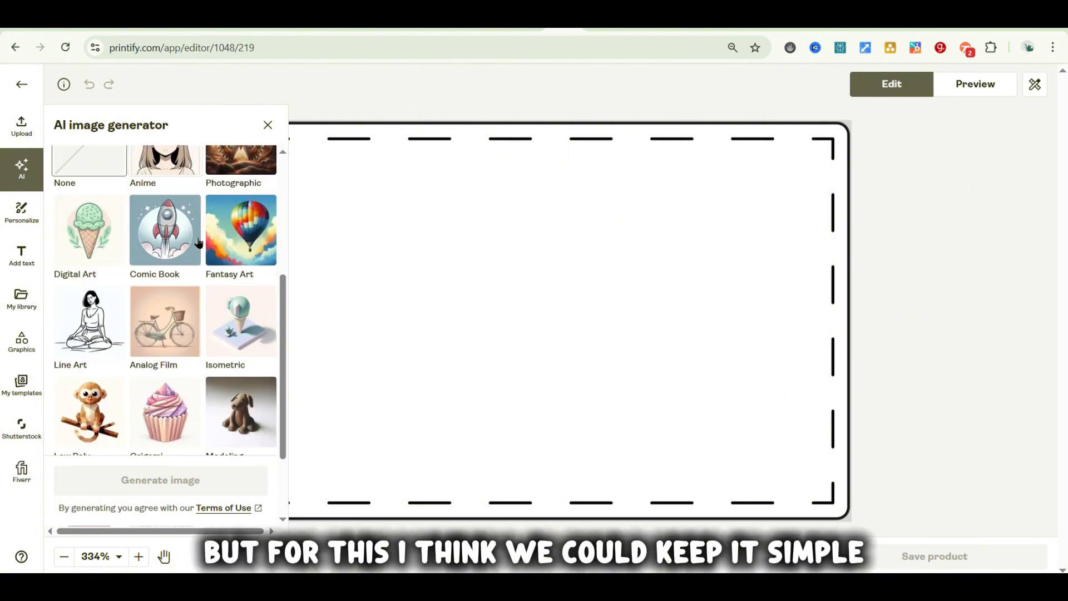
{"action": "scroll", "coordinate": [199, 243], "scroll_direction": "up", "scroll_amount": 5}
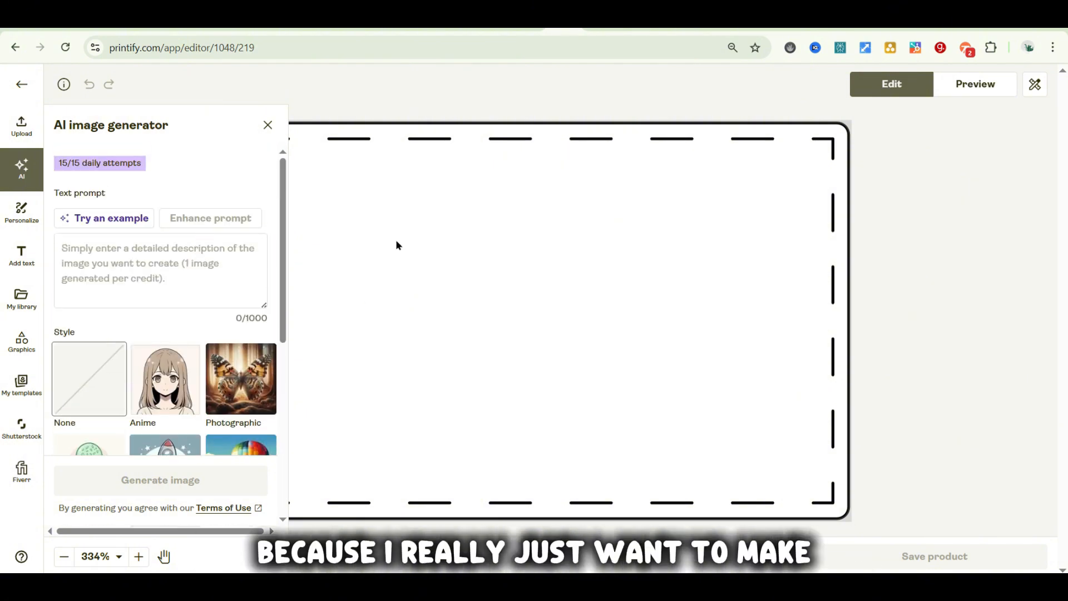
{"action": "left_click", "coordinate": [267, 125]}
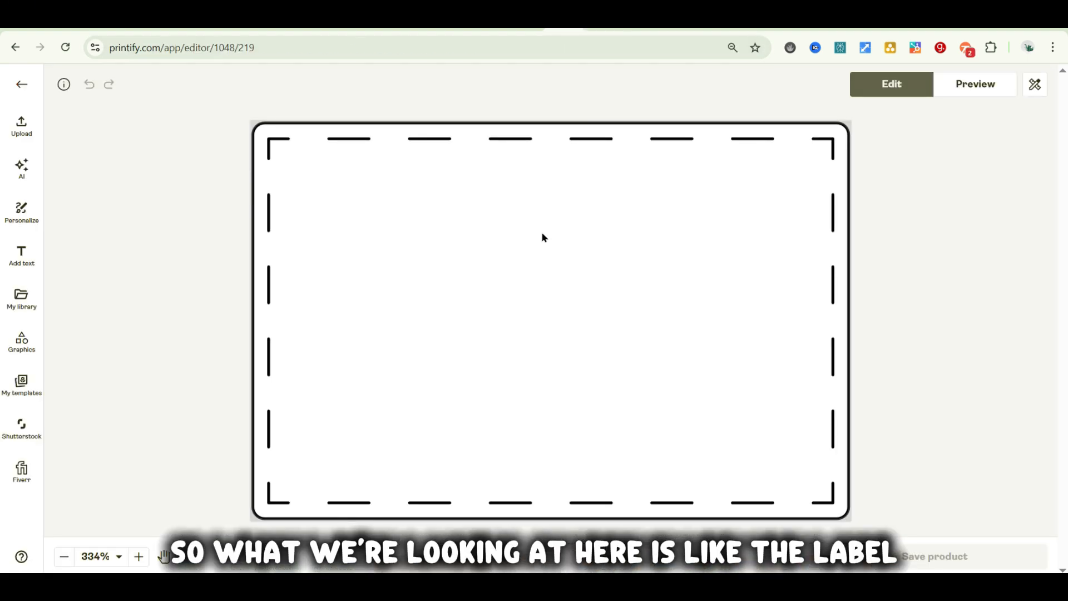
Set the candle label's background color to black
{"action": "left_click", "coordinate": [1036, 89]}
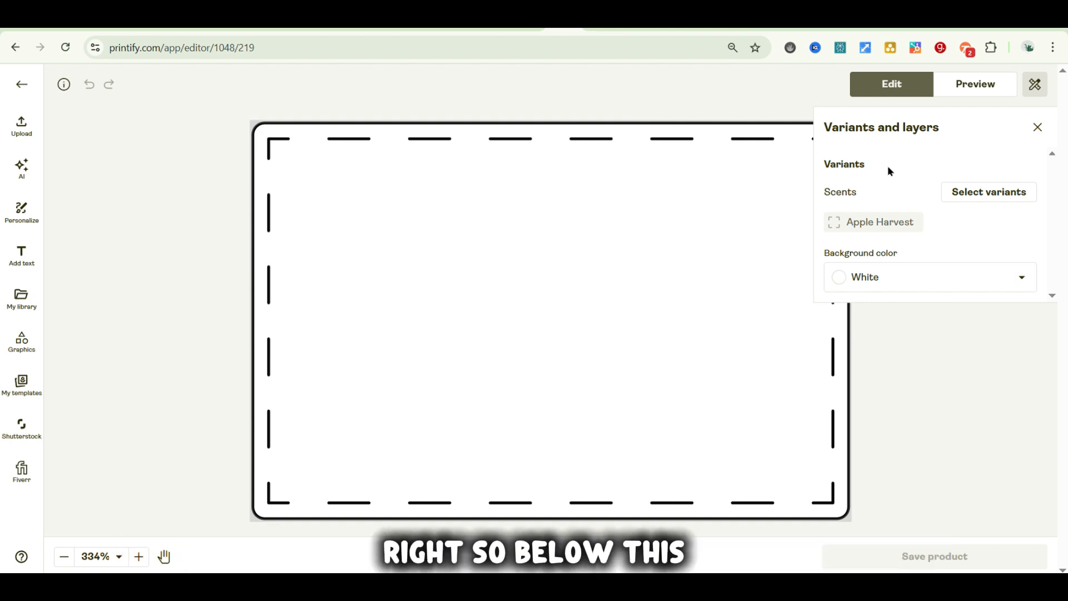
{"action": "left_click", "coordinate": [872, 285]}
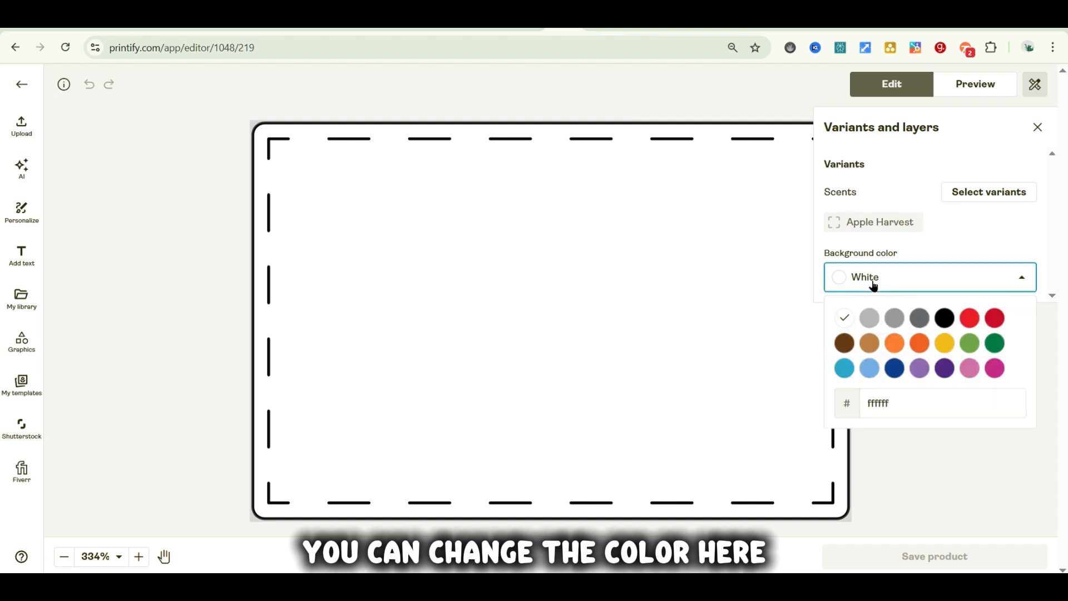
{"action": "left_click", "coordinate": [944, 318]}
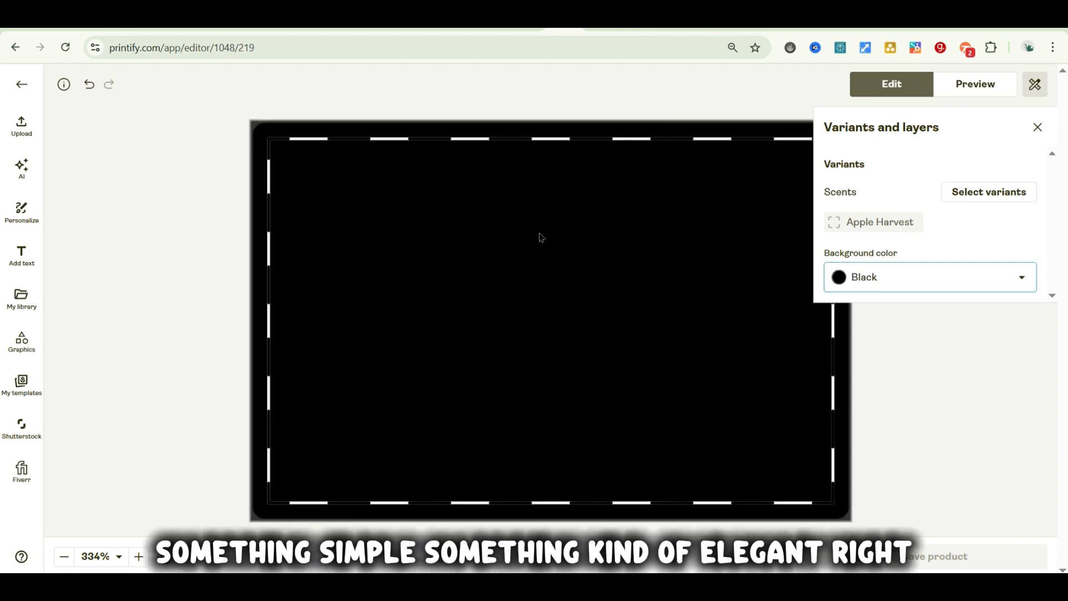
{"action": "left_click", "coordinate": [539, 238]}
{"action": "left_click", "coordinate": [1034, 127]}
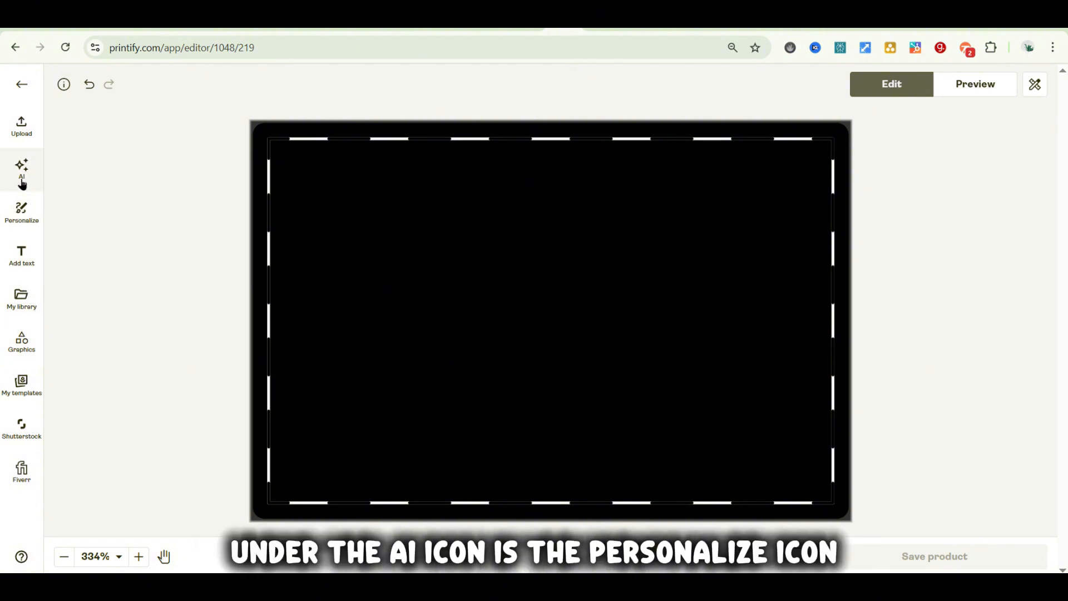
Add a personalizable text layer to the label and set its color to white (ffffff)
{"action": "left_click", "coordinate": [25, 216]}
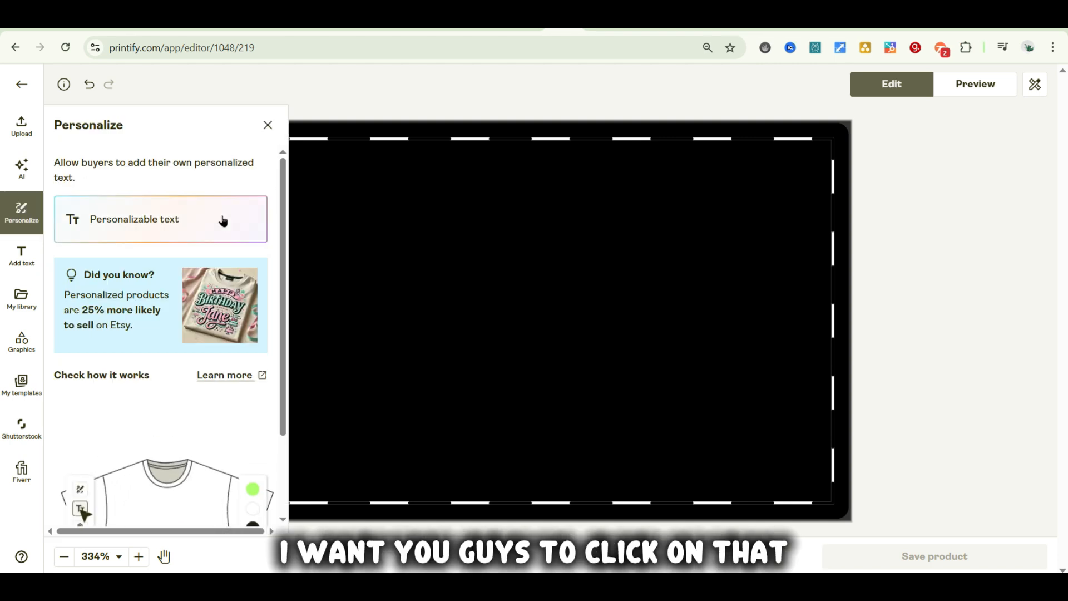
{"action": "left_click", "coordinate": [187, 221]}
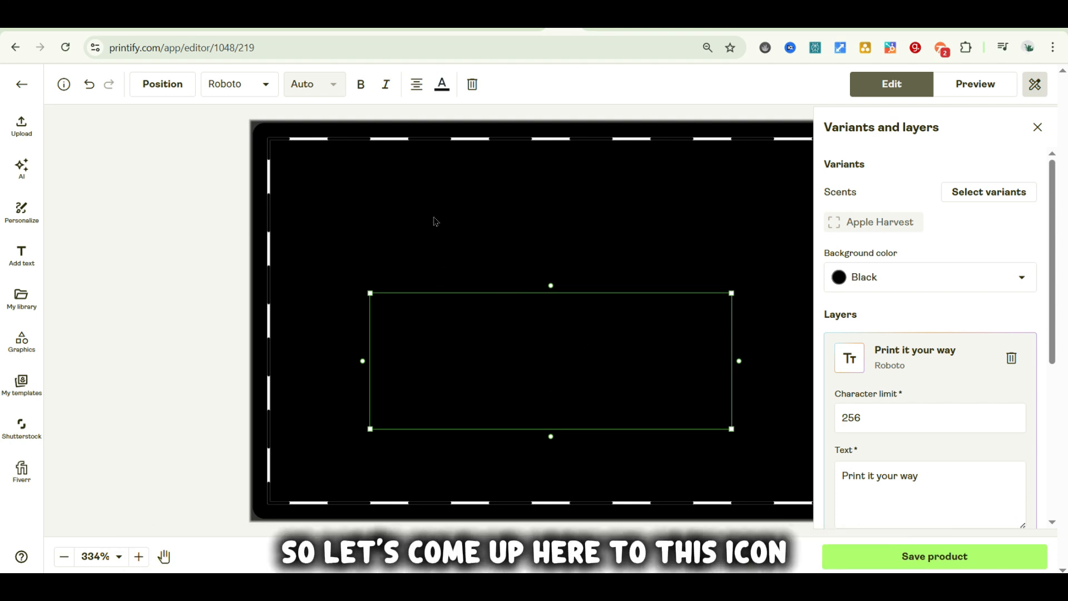
{"action": "left_click", "coordinate": [443, 86]}
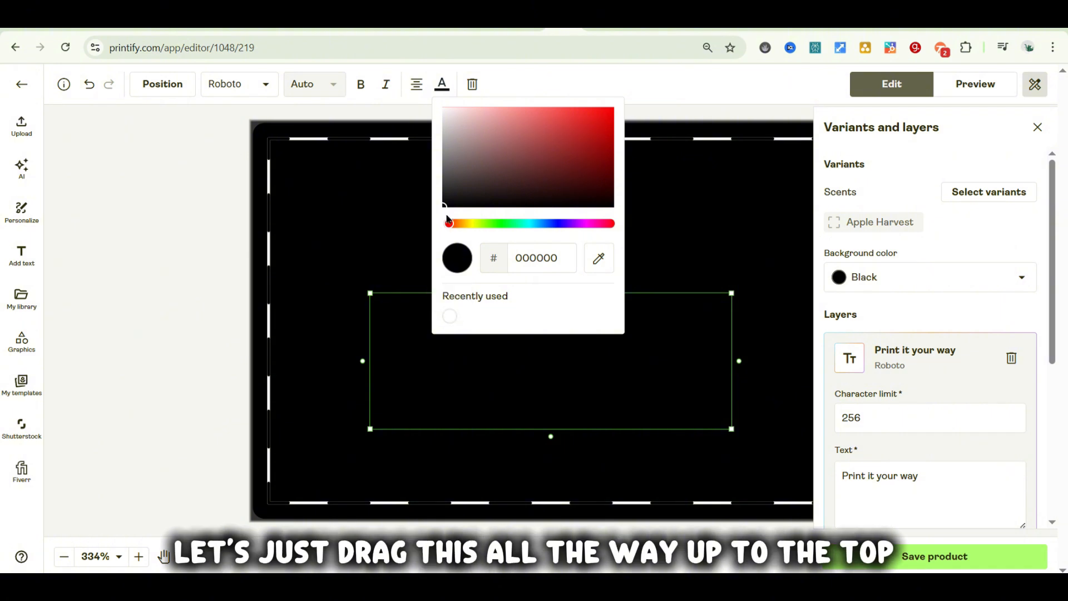
{"action": "left_click_drag", "start_coordinate": [444, 206], "coordinate": [423, 101]}
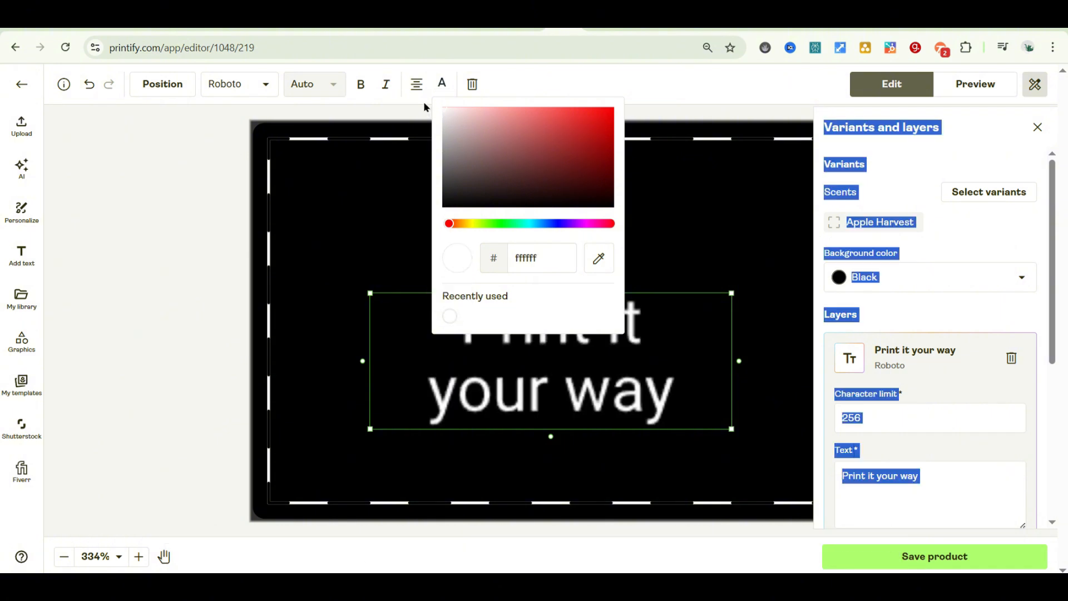
{"action": "left_click", "coordinate": [662, 178]}
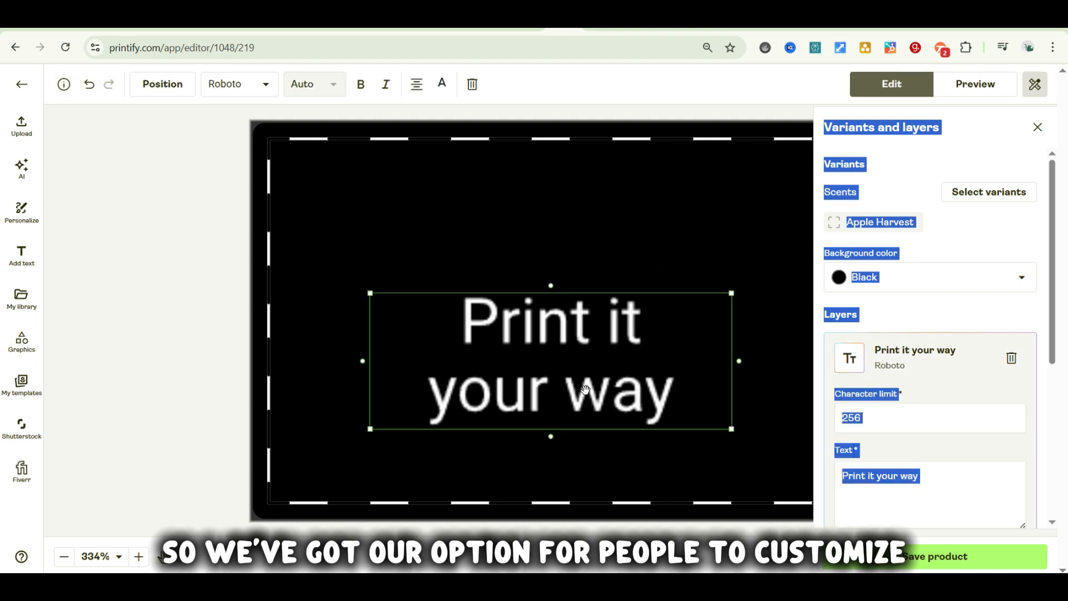
Move the personalizable text toward the label's upper left and replace its wording with "[name]"
{"action": "left_click_drag", "start_coordinate": [586, 390], "coordinate": [497, 279]}
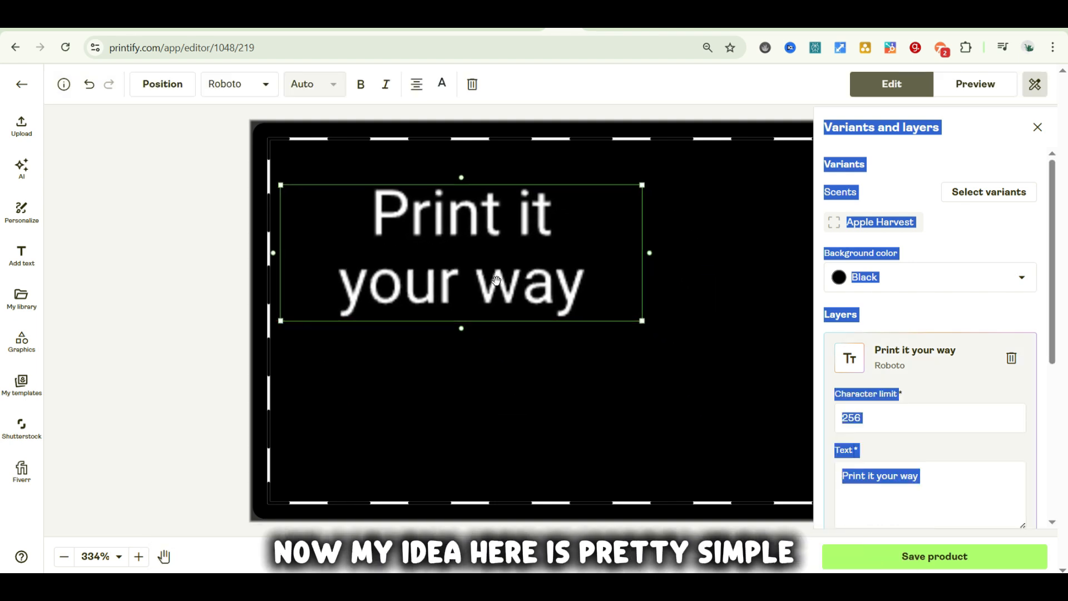
{"action": "left_click", "coordinate": [950, 315]}
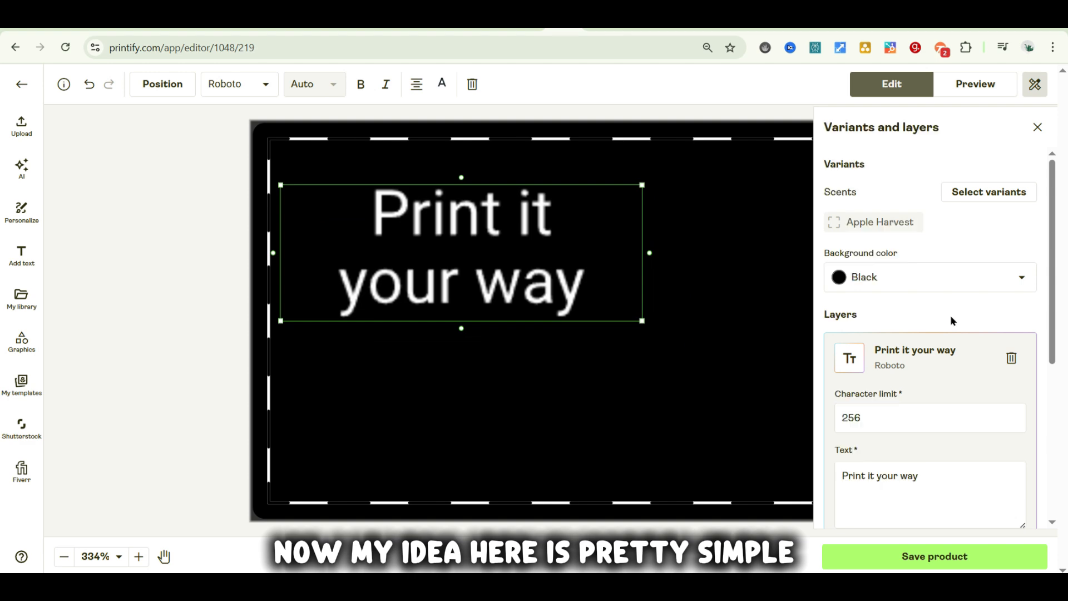
{"action": "scroll", "coordinate": [950, 315], "scroll_direction": "down", "scroll_amount": 4}
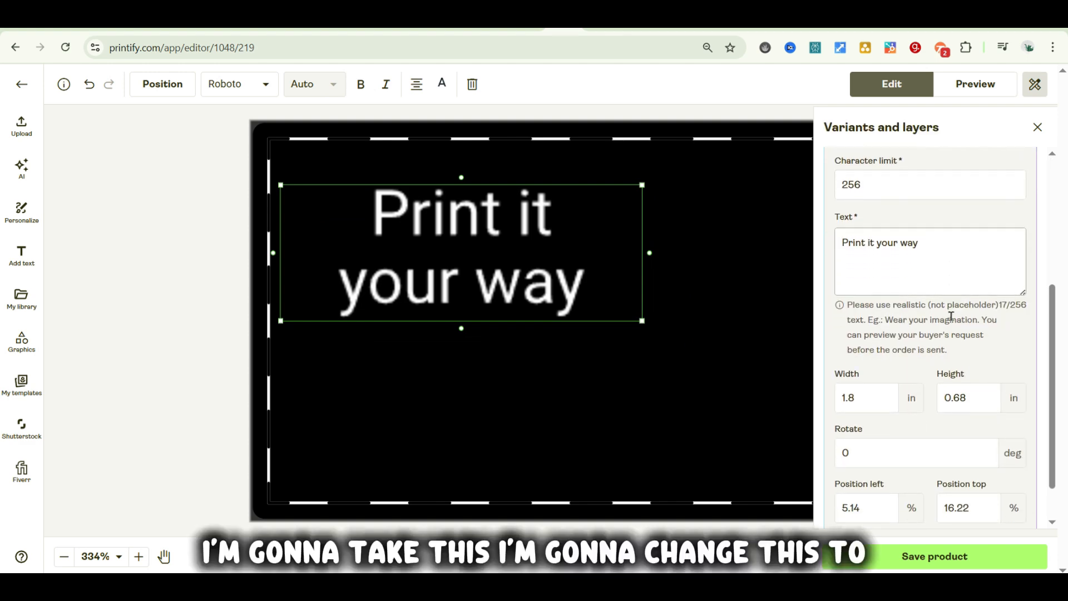
{"action": "left_click", "coordinate": [922, 241]}
{"action": "key", "text": "ctrl+a"}
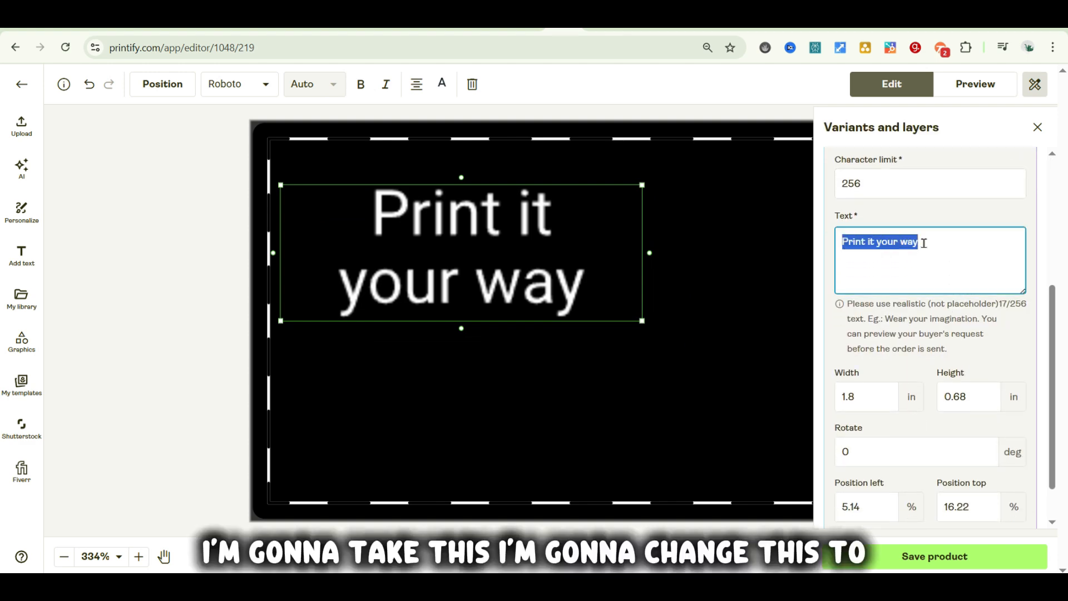
{"action": "key", "text": "BackSpace"}
{"action": "type", "text": "["}
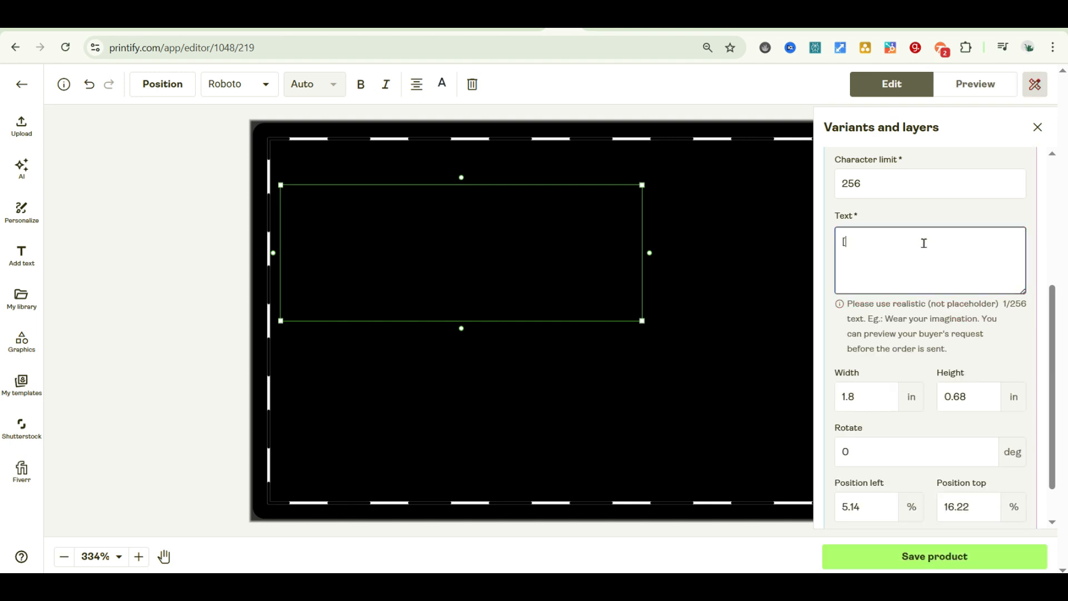
{"action": "type", "text": "name"}
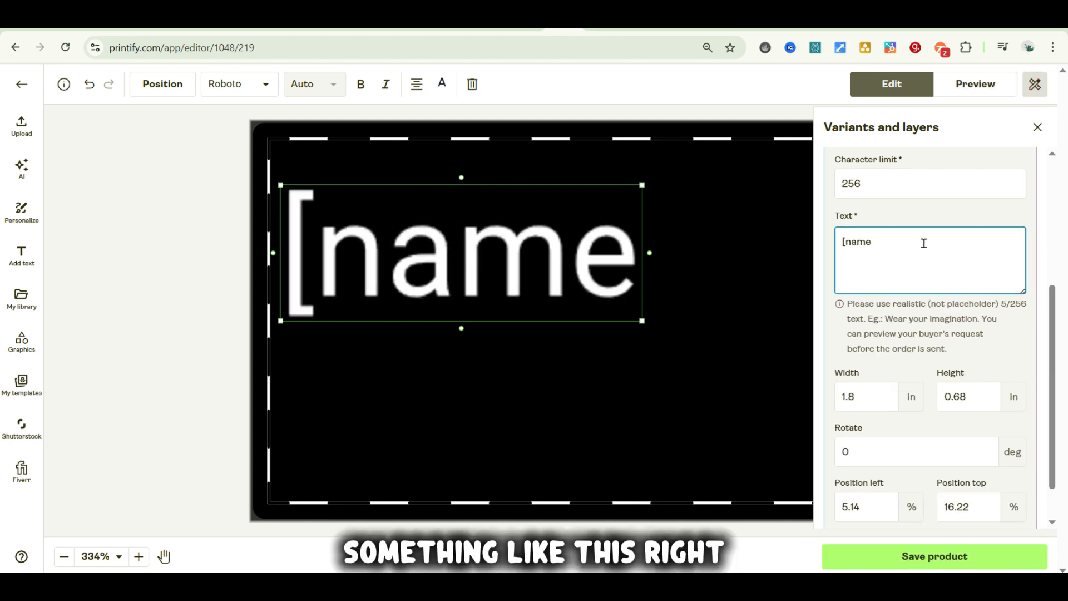
{"action": "type", "text": "]"}
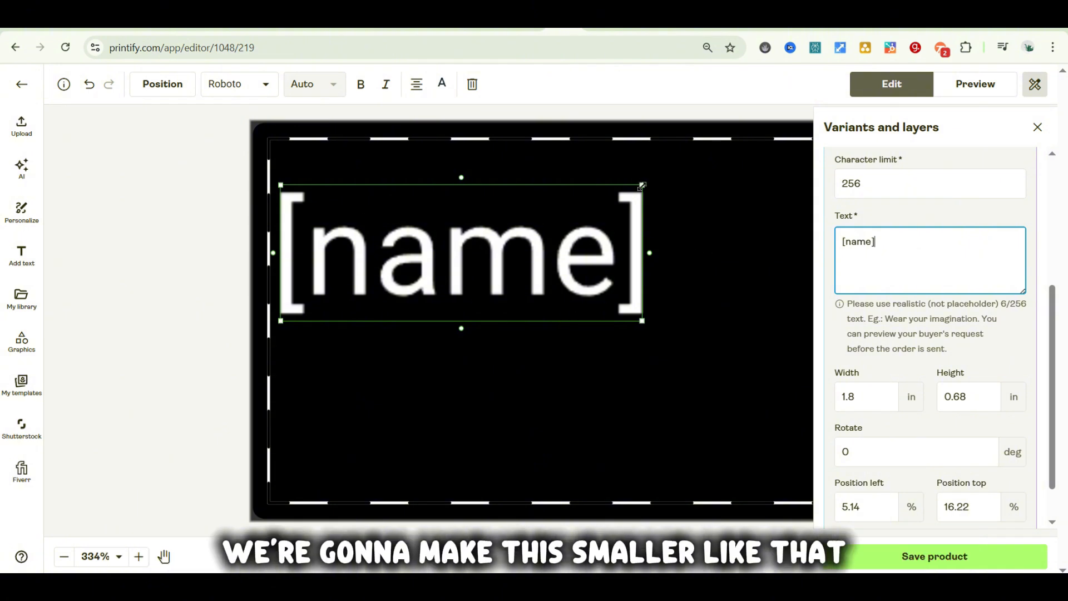
Shrink the [name] text to about 0.89 by 0.33 in and move it up toward the label's center
{"action": "left_click_drag", "start_coordinate": [642, 186], "coordinate": [486, 283]}
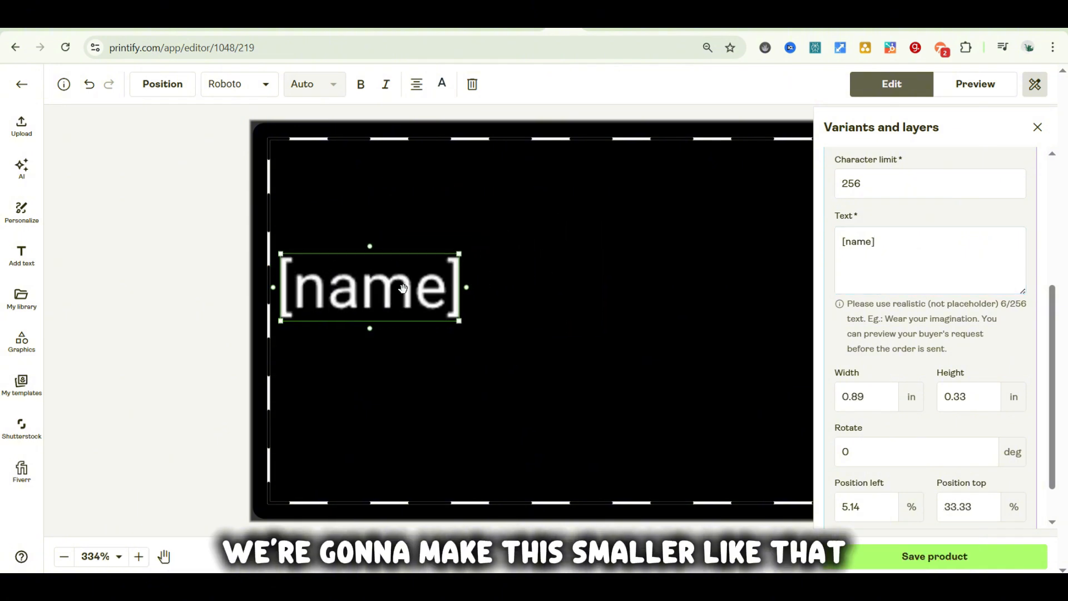
{"action": "left_click_drag", "start_coordinate": [401, 287], "coordinate": [468, 257]}
{"action": "left_click", "coordinate": [662, 268]}
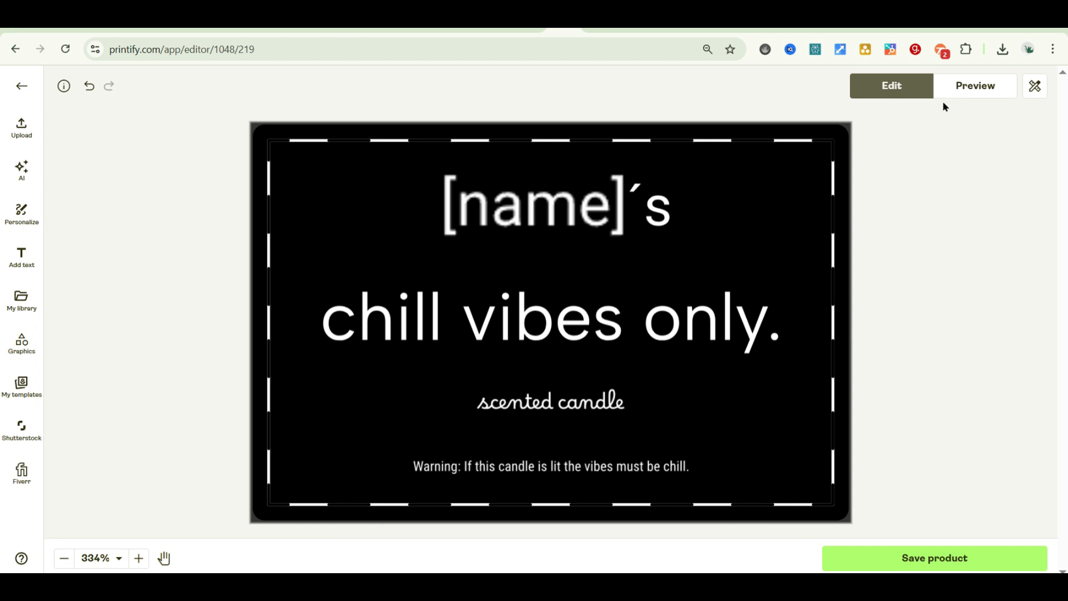
Preview the finished label design on the candle in the Front, Open and Context 1 mockups
{"action": "left_click", "coordinate": [960, 89]}
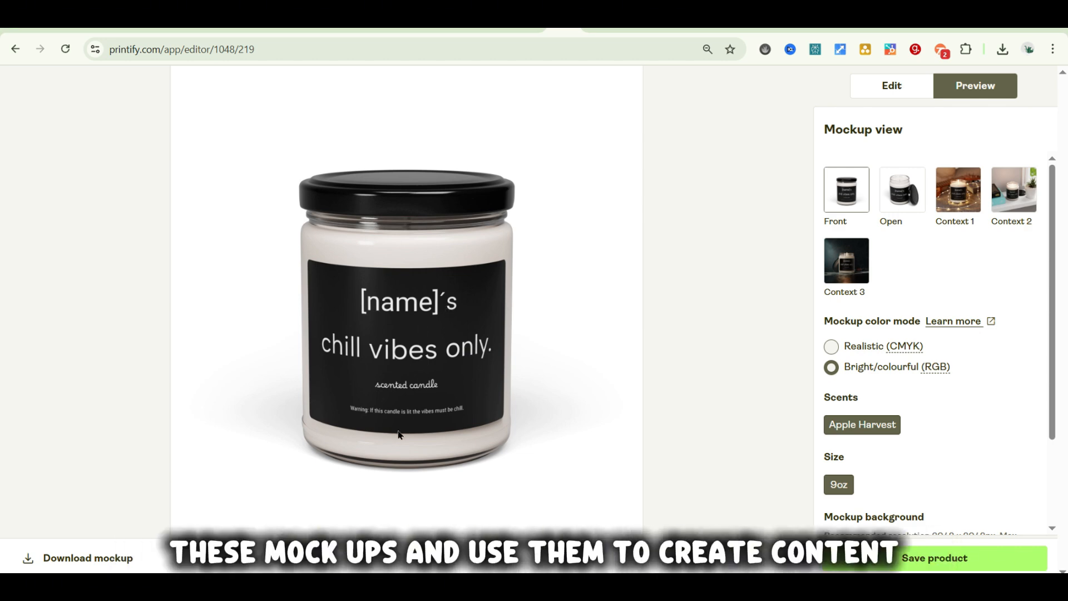
{"action": "left_click", "coordinate": [918, 189]}
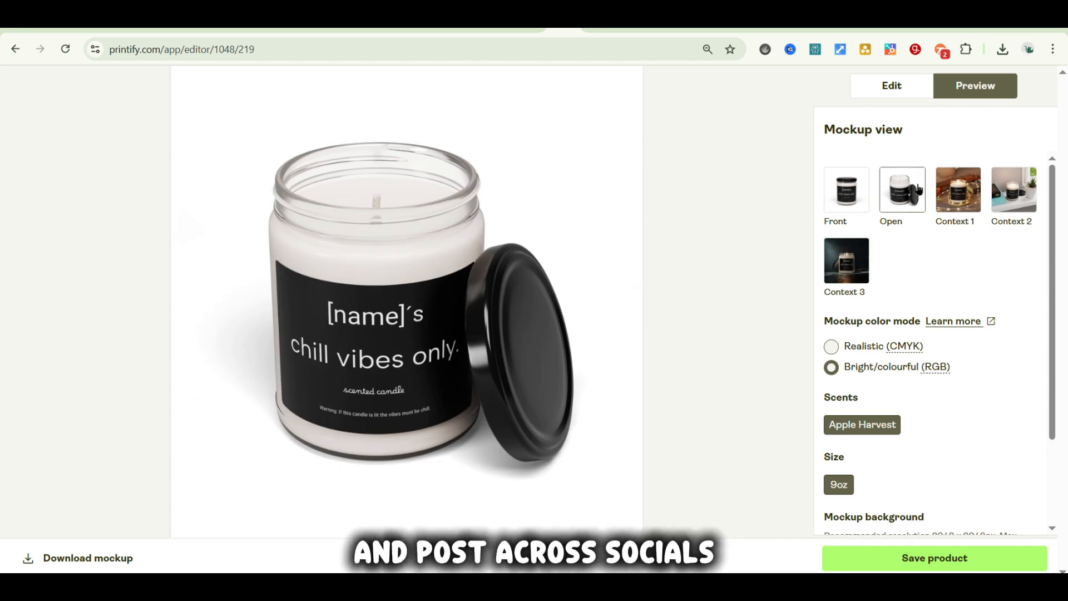
{"action": "left_click", "coordinate": [953, 192]}
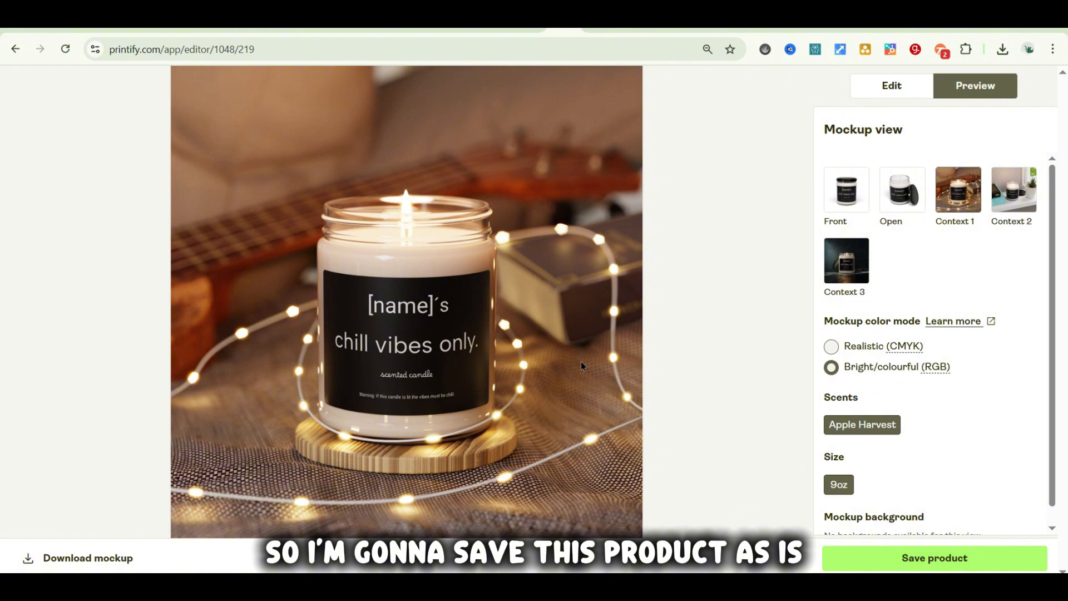
Save the candle product and start publishing it to the store
{"action": "scroll", "coordinate": [943, 504], "scroll_direction": "down", "scroll_amount": 1}
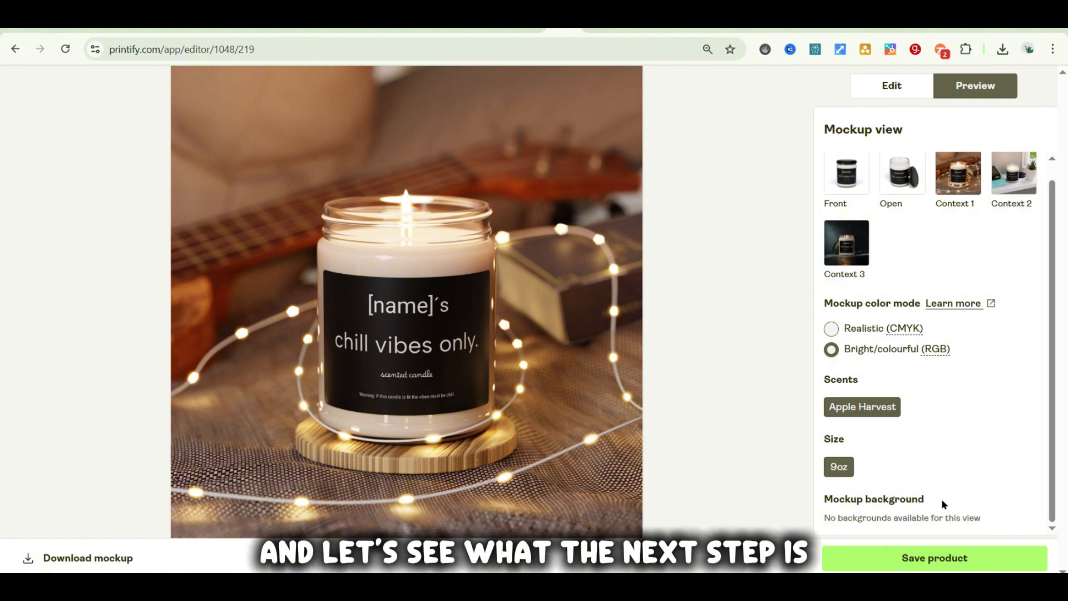
{"action": "left_click", "coordinate": [909, 561]}
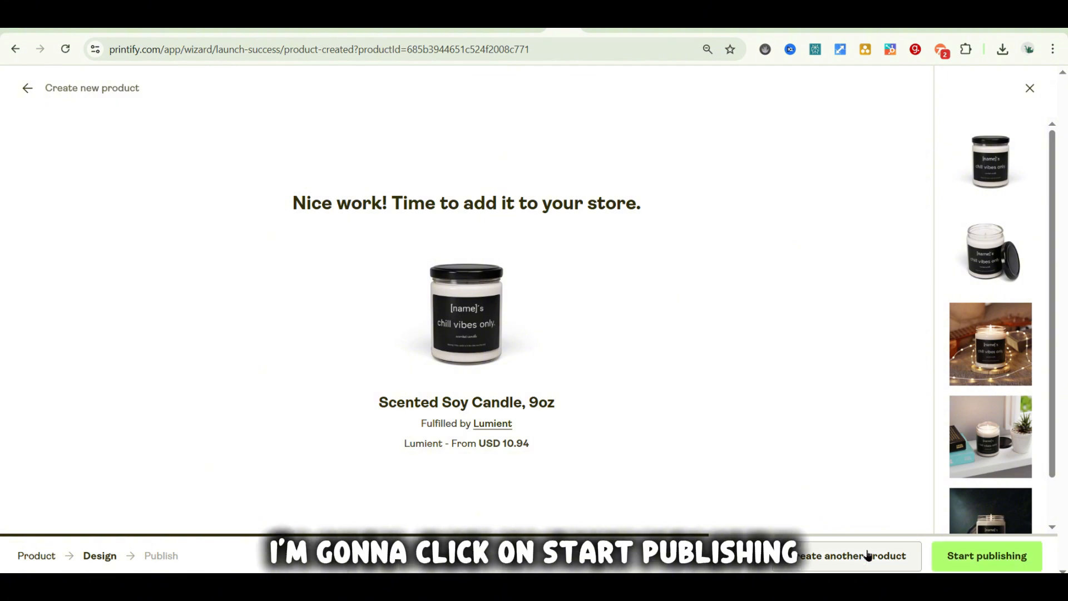
{"action": "left_click", "coordinate": [959, 559]}
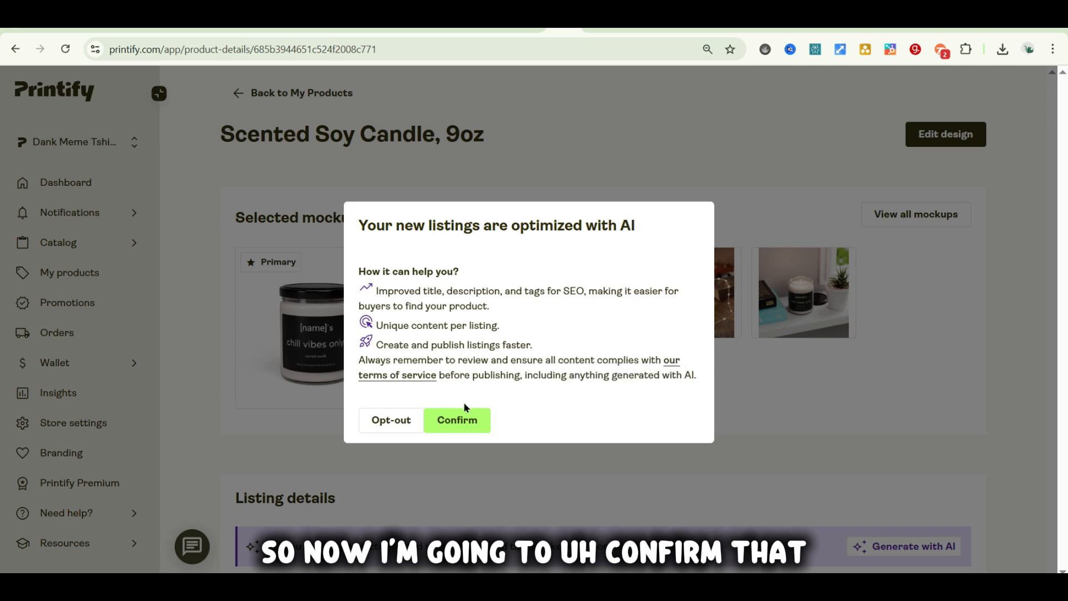
Accept the AI listing optimization and make the candle mockup with string lights the primary image
{"action": "left_click", "coordinate": [453, 421]}
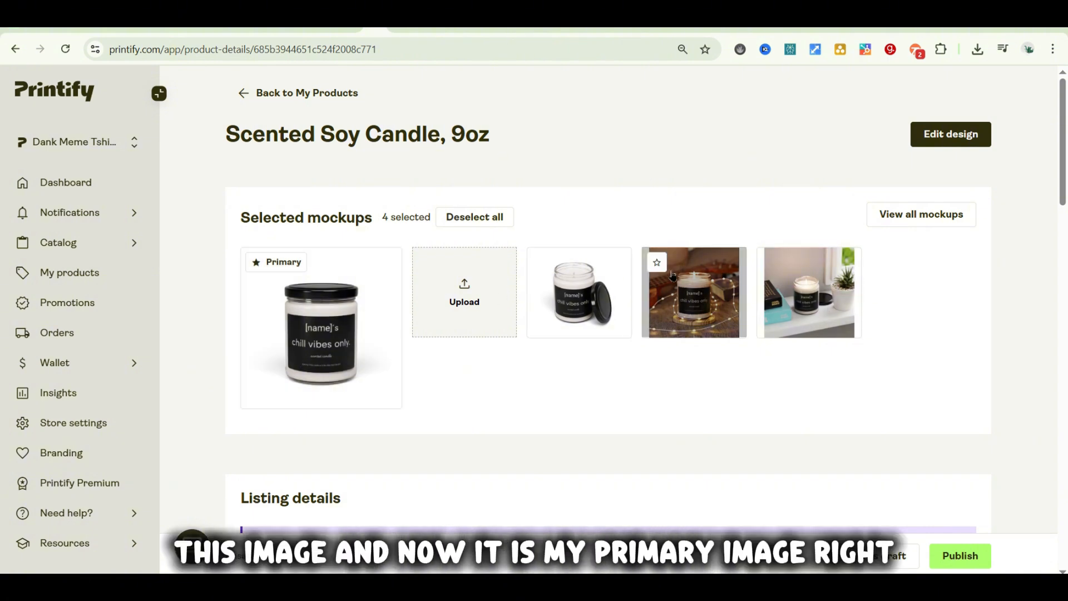
{"action": "left_click", "coordinate": [656, 265]}
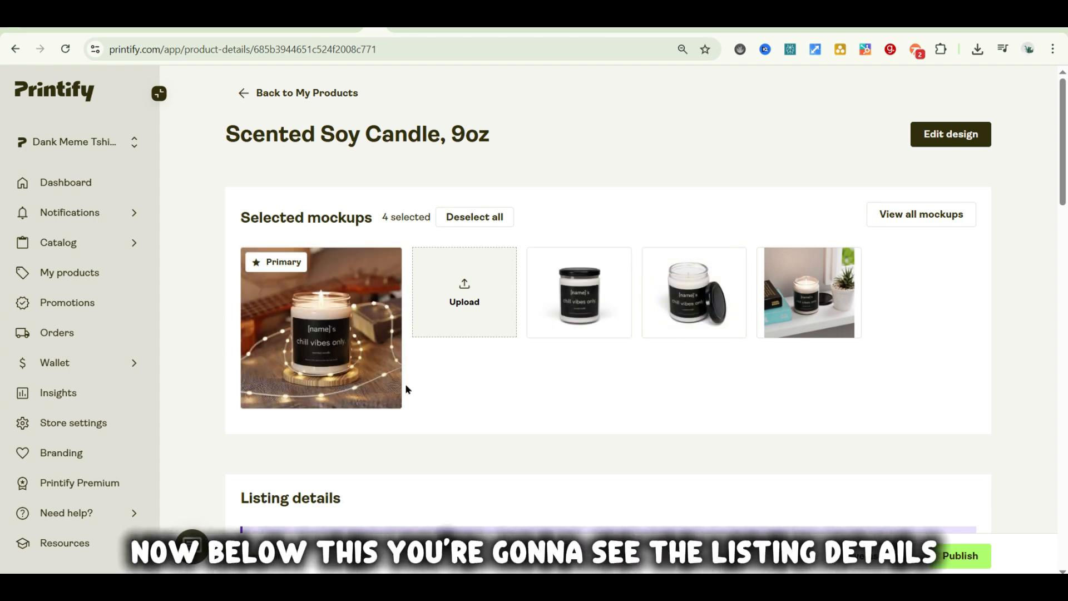
Review the AI-generated listing title and the description with its product features and care instructions
{"action": "scroll", "coordinate": [406, 387], "scroll_direction": "down", "scroll_amount": 2}
{"action": "scroll", "coordinate": [406, 388], "scroll_direction": "down", "scroll_amount": 5}
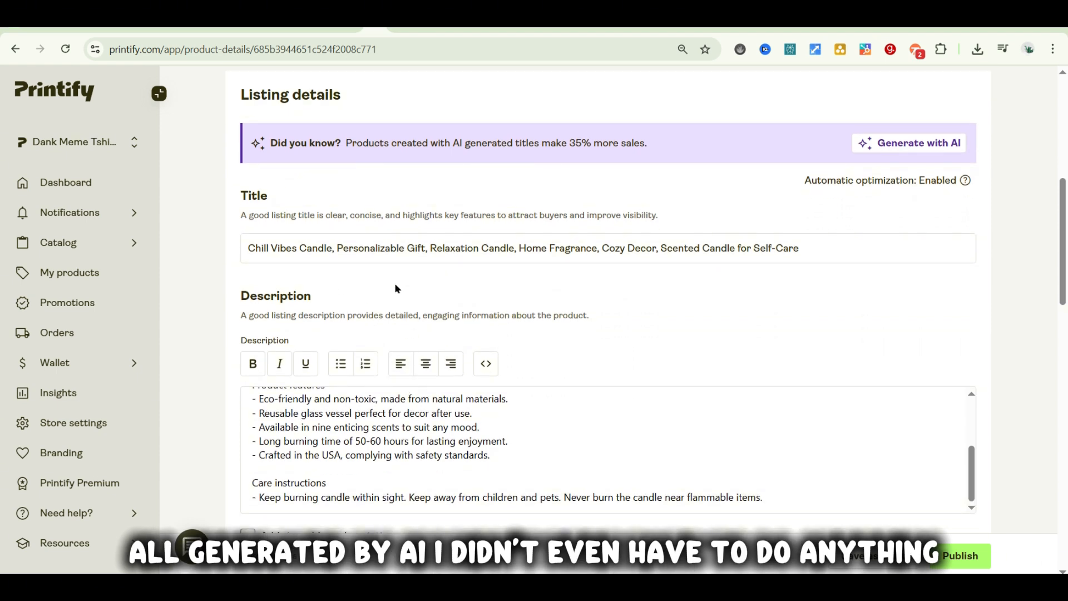
{"action": "scroll", "coordinate": [395, 288], "scroll_direction": "down", "scroll_amount": 1}
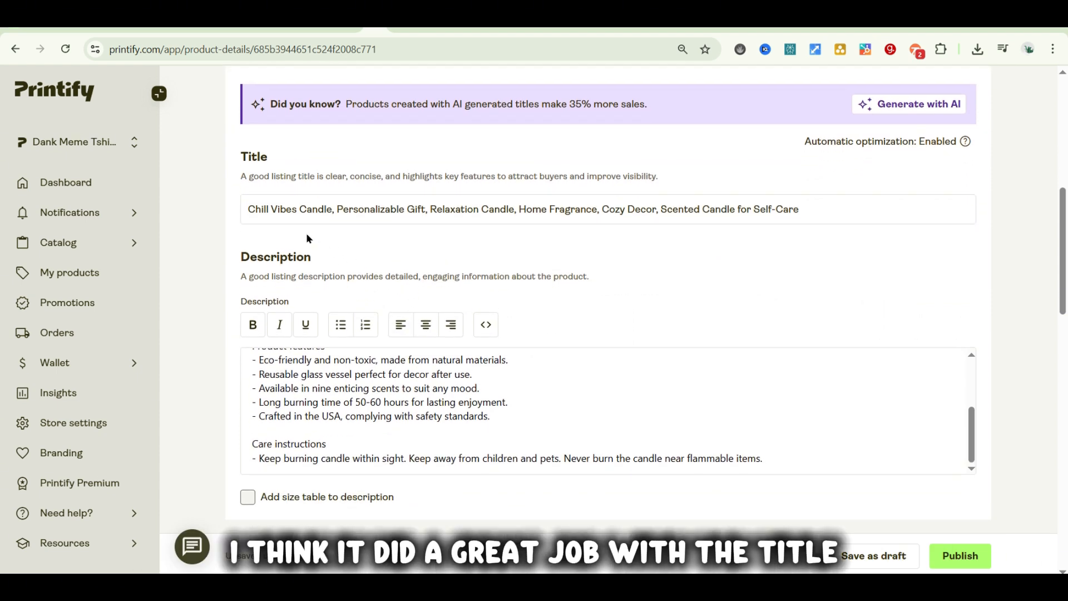
{"action": "left_click", "coordinate": [298, 210]}
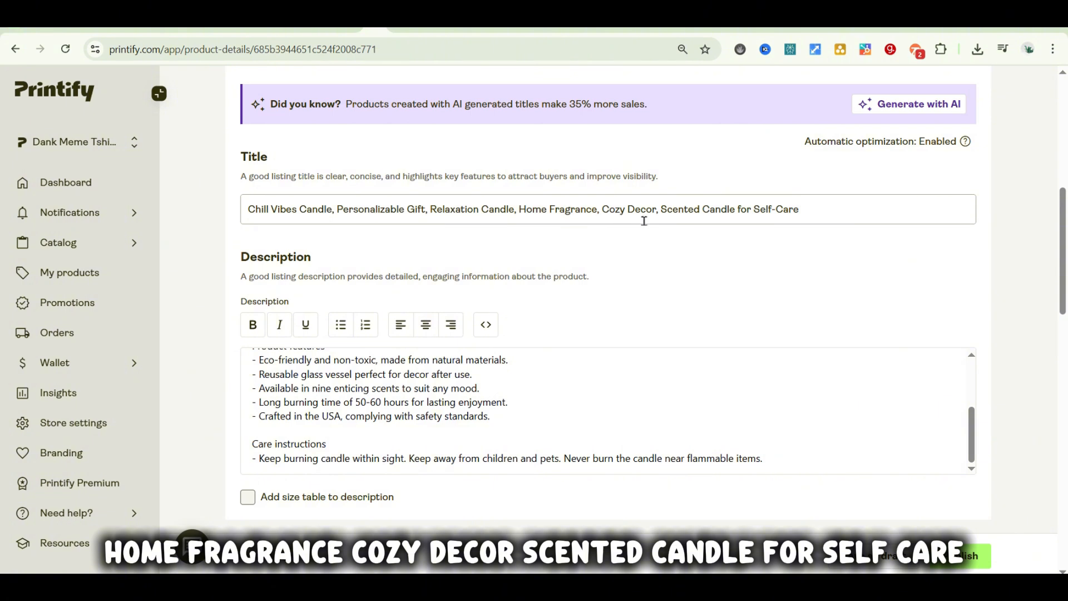
{"action": "scroll", "coordinate": [745, 216], "scroll_direction": "down", "scroll_amount": 2}
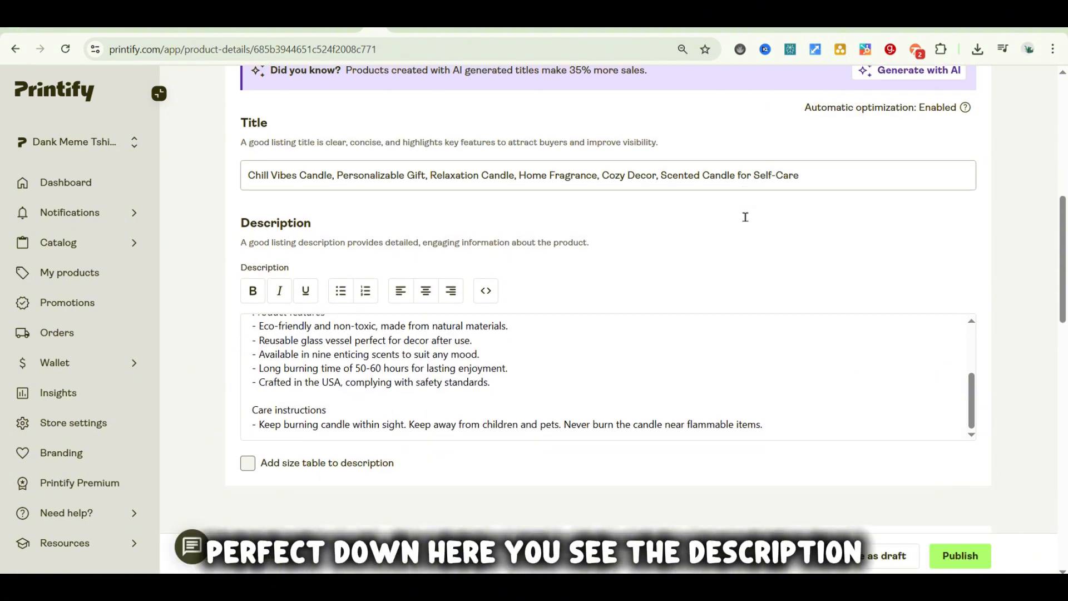
{"action": "scroll", "coordinate": [710, 320], "scroll_direction": "up", "scroll_amount": 3}
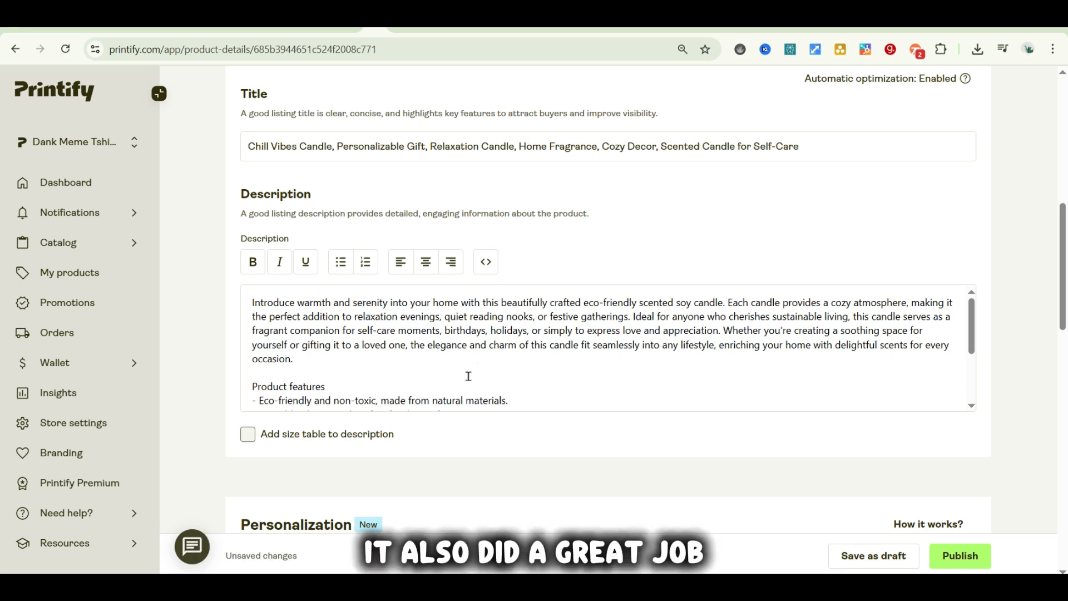
{"action": "scroll", "coordinate": [468, 376], "scroll_direction": "down", "scroll_amount": 3}
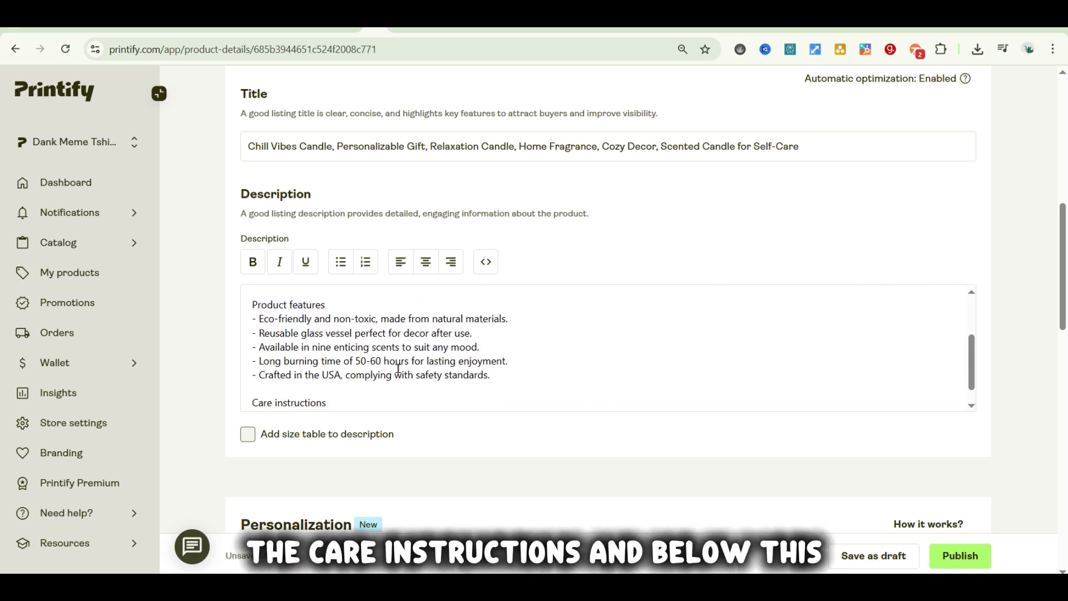
{"action": "scroll", "coordinate": [397, 368], "scroll_direction": "down", "scroll_amount": 1}
Check the candle's personalization, pricing and publishing settings, and publish the product to the store
{"action": "scroll", "coordinate": [397, 368], "scroll_direction": "down", "scroll_amount": 6}
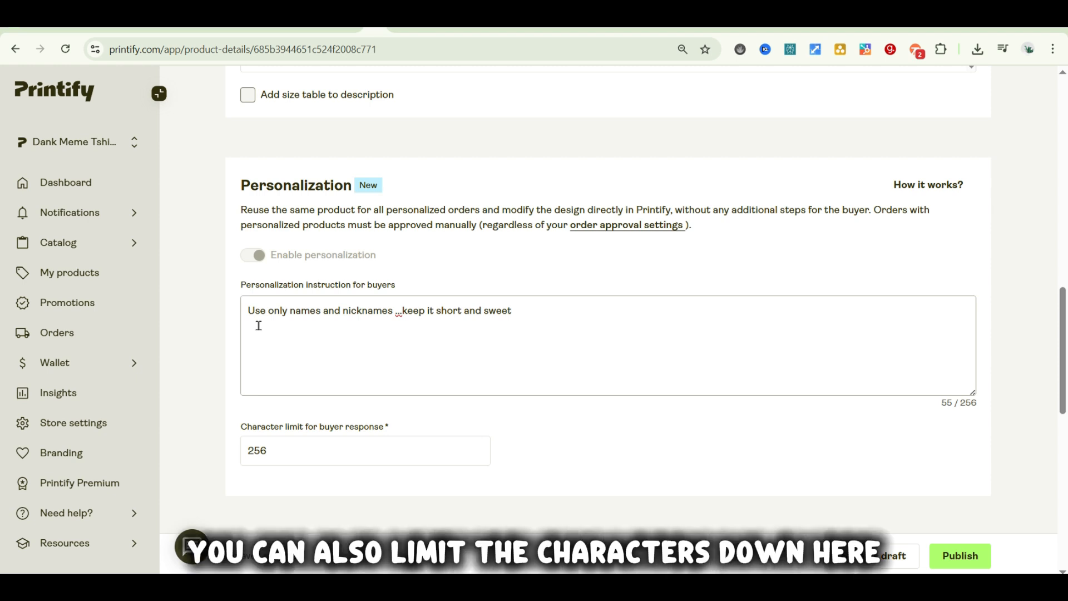
{"action": "scroll", "coordinate": [259, 326], "scroll_direction": "down", "scroll_amount": 2}
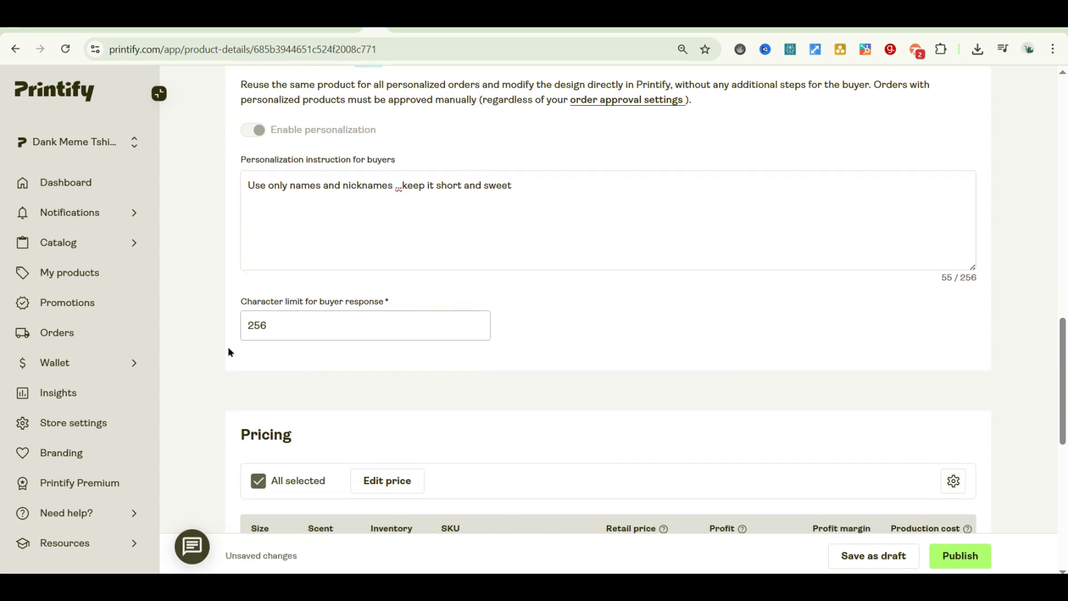
{"action": "scroll", "coordinate": [550, 367], "scroll_direction": "down", "scroll_amount": 5}
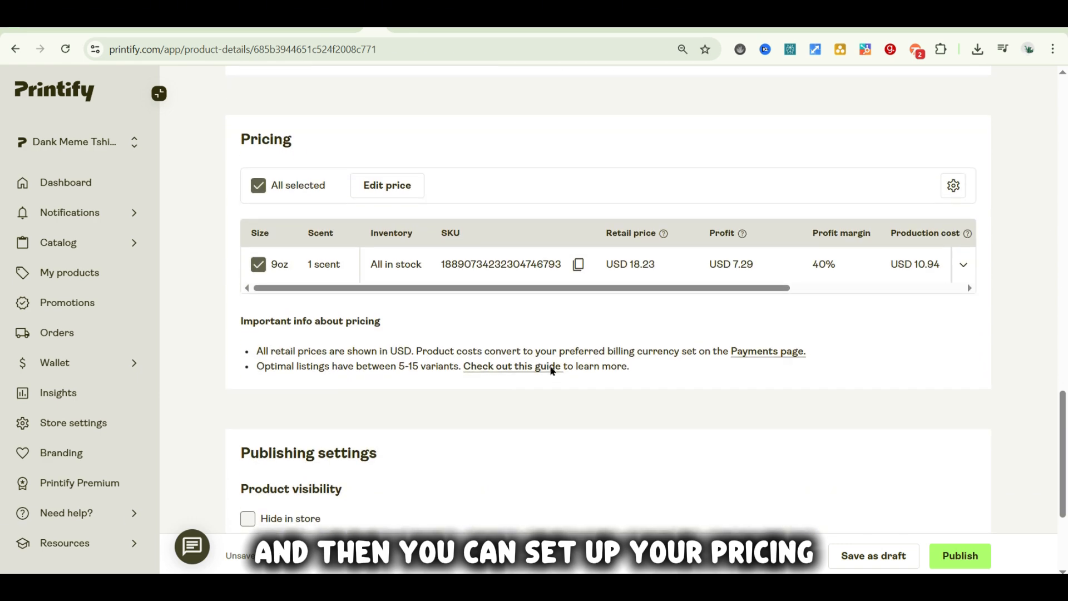
{"action": "scroll", "coordinate": [569, 351], "scroll_direction": "down", "scroll_amount": 3}
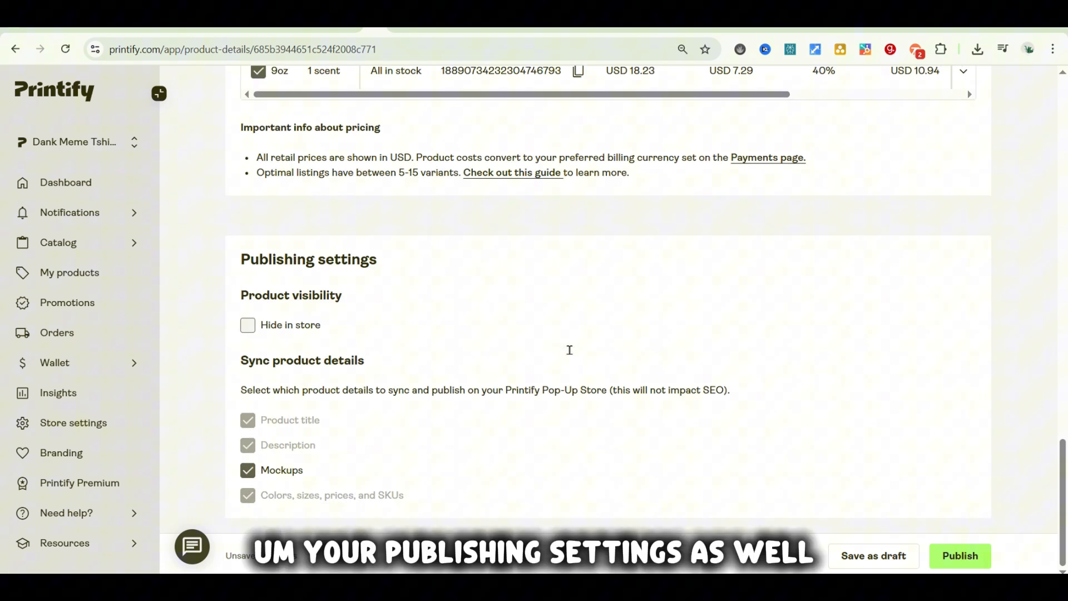
{"action": "scroll", "coordinate": [570, 355], "scroll_direction": "up", "scroll_amount": 20}
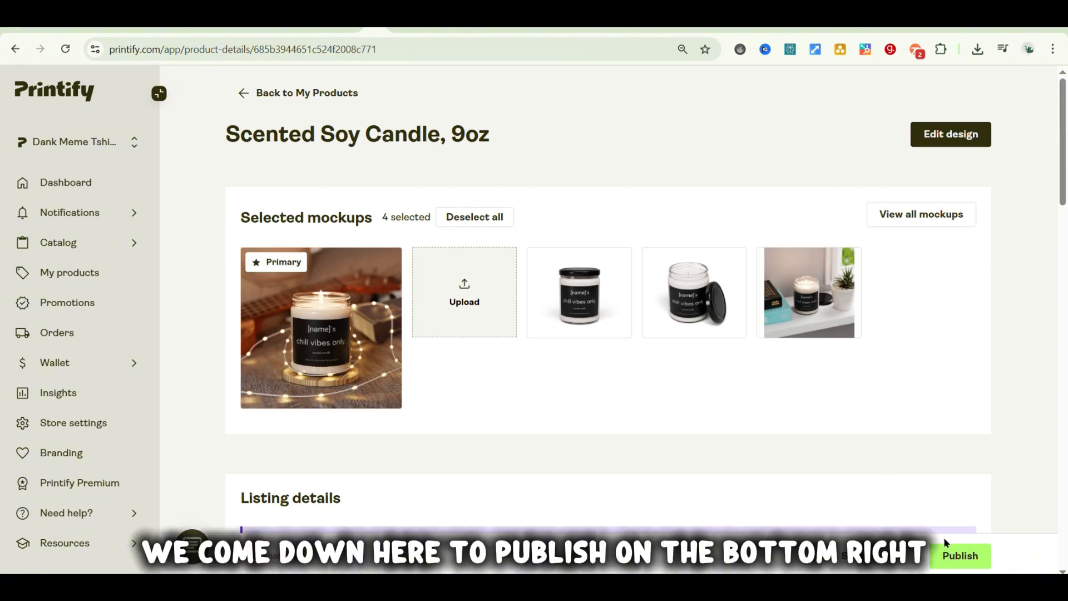
{"action": "left_click", "coordinate": [943, 553]}
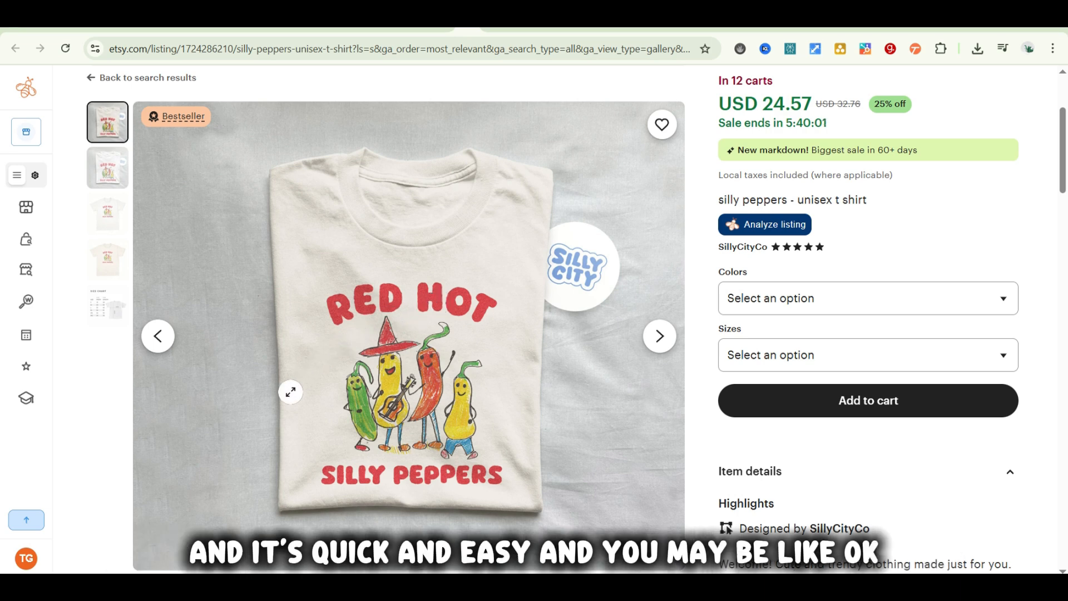
Switch to Snipping Tool and copy the captured Red Hot Silly Peppers graphic
{"action": "left_click", "coordinate": [192, 588]}
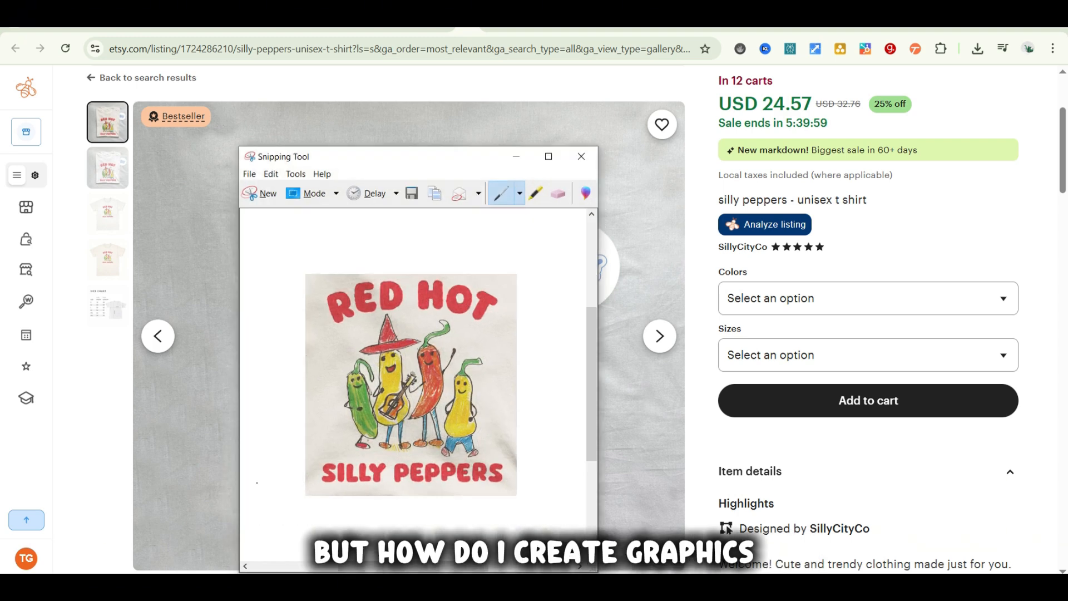
{"action": "right_click", "coordinate": [383, 335]}
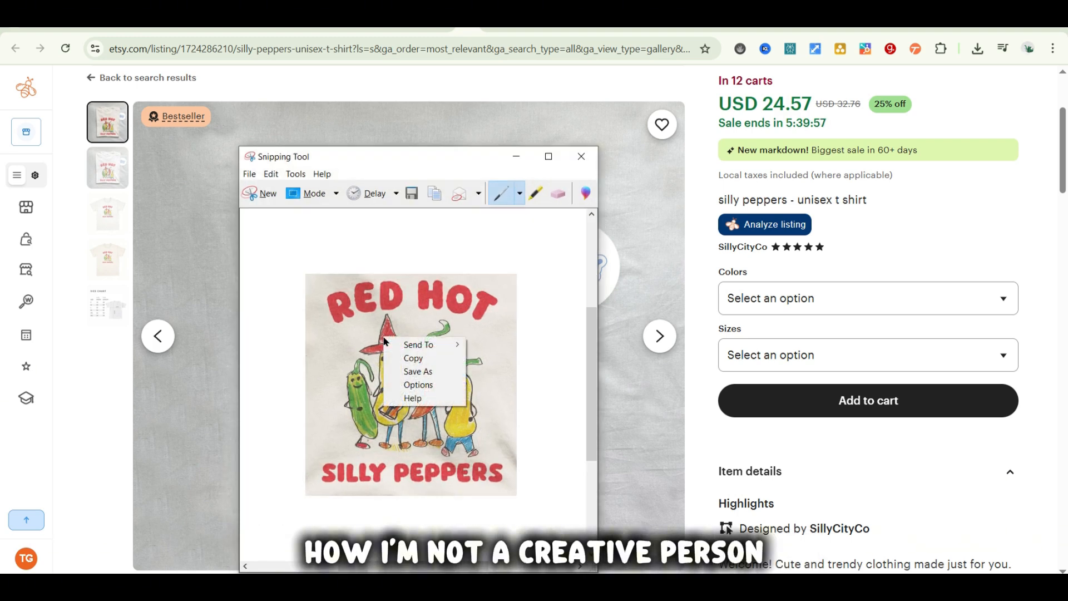
{"action": "left_click", "coordinate": [406, 359]}
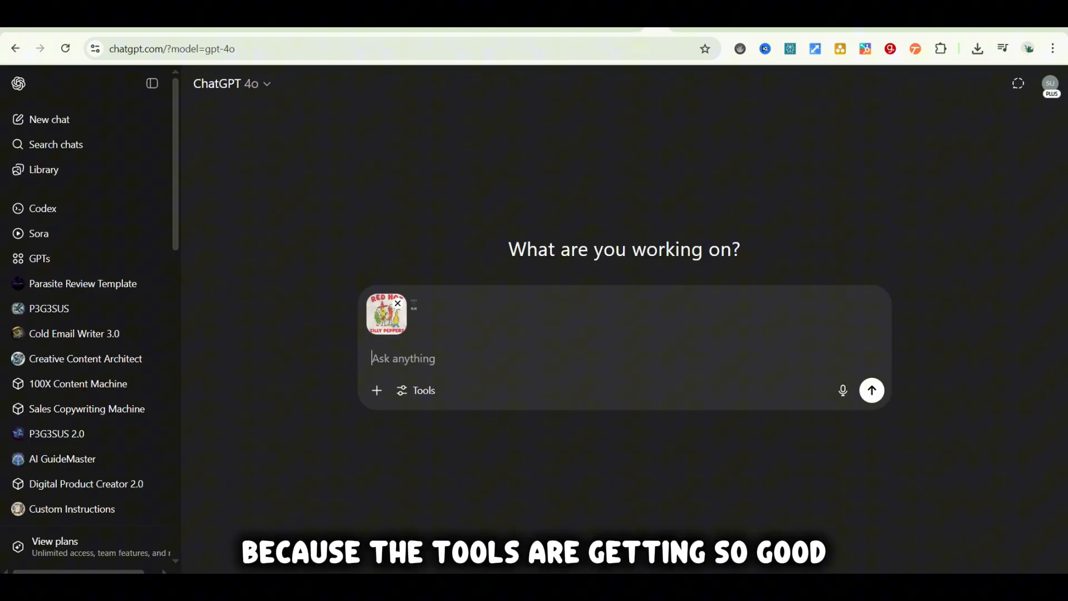
In ChatGPT, send the peppers image with "Please analyze this image, identify the style and write a prompt to emulate that style"
{"action": "type", "text": "Please "}
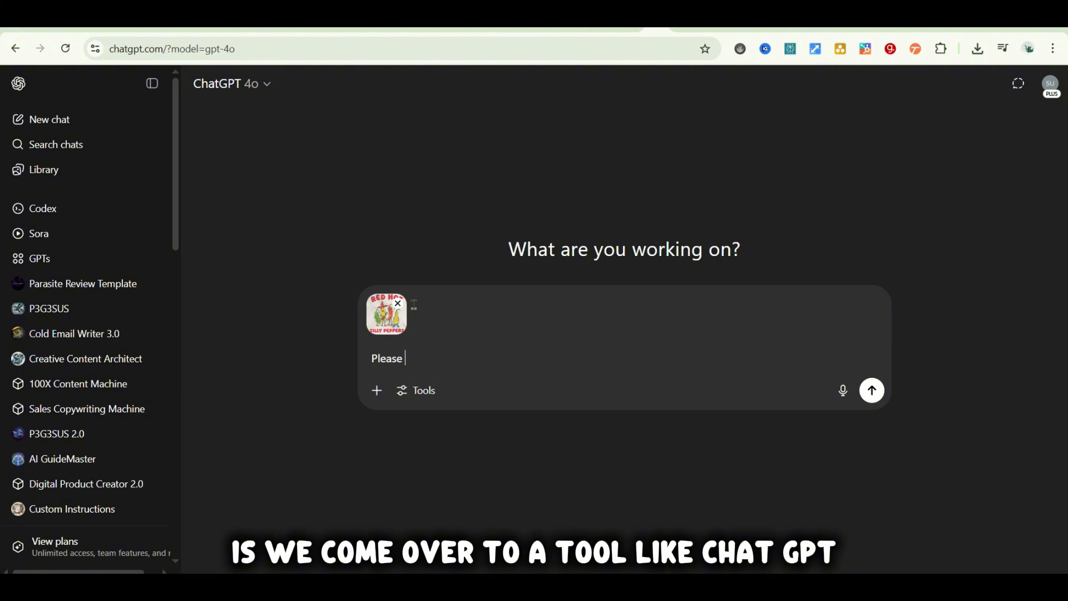
{"action": "type", "text": "analyze this image, identif"}
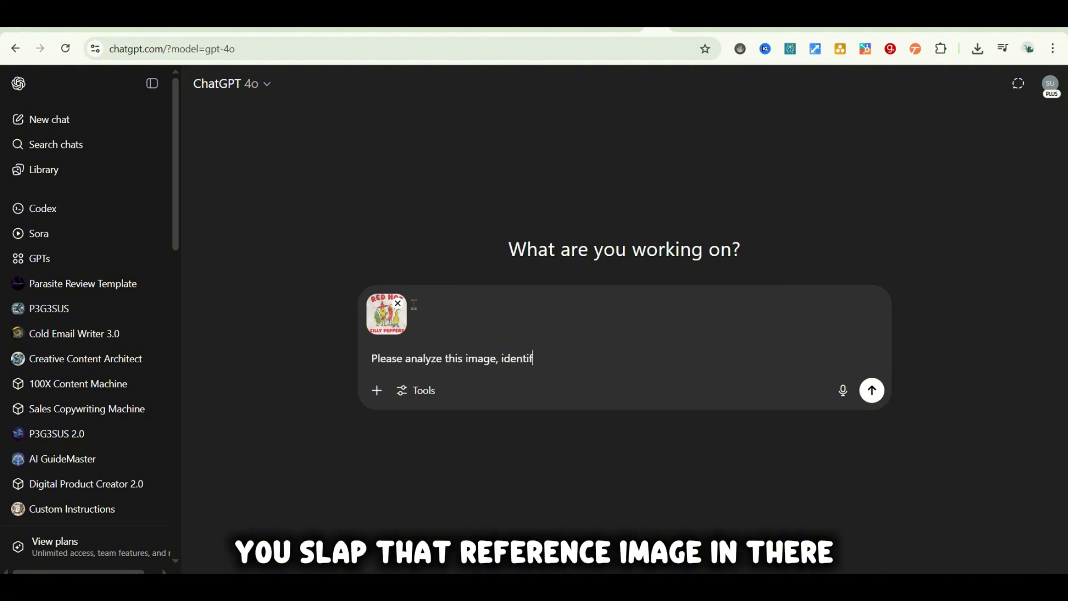
{"action": "type", "text": "y the style "}
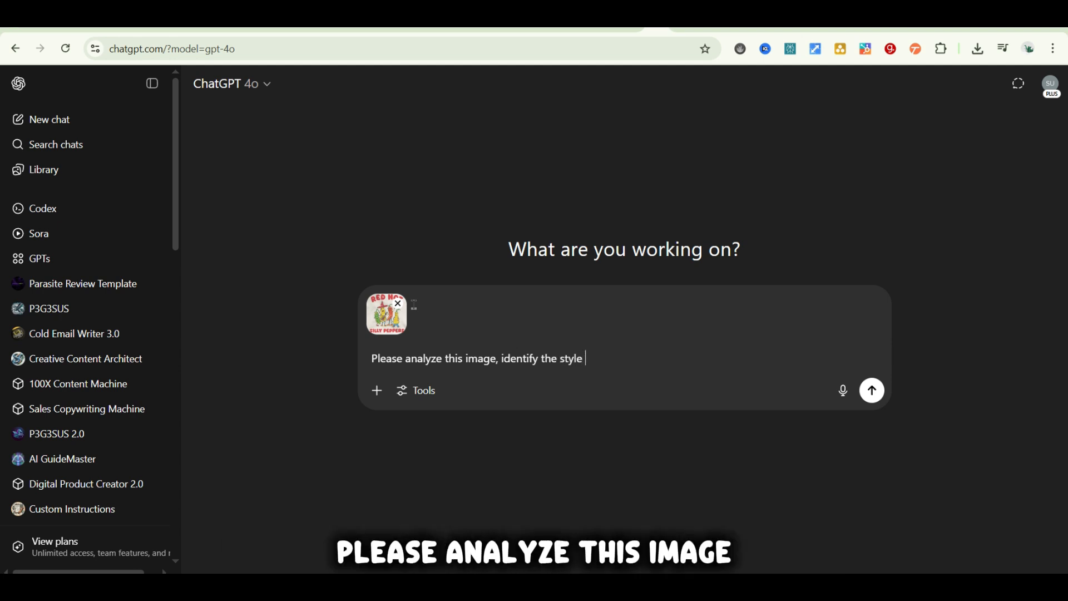
{"action": "type", "text": "and write a"}
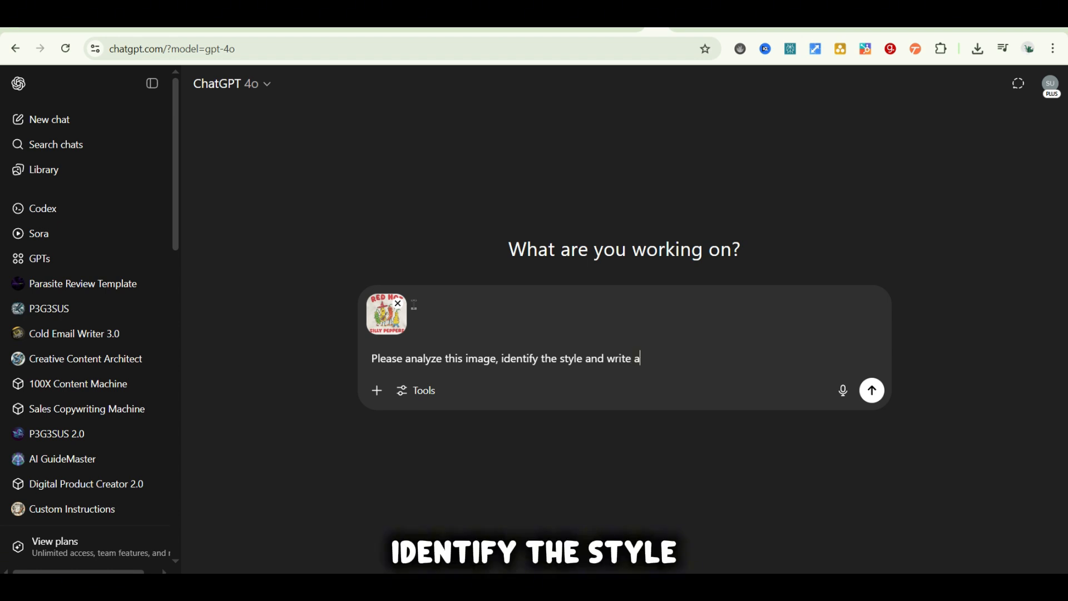
{"action": "type", "text": " prompt to emmulate that "}
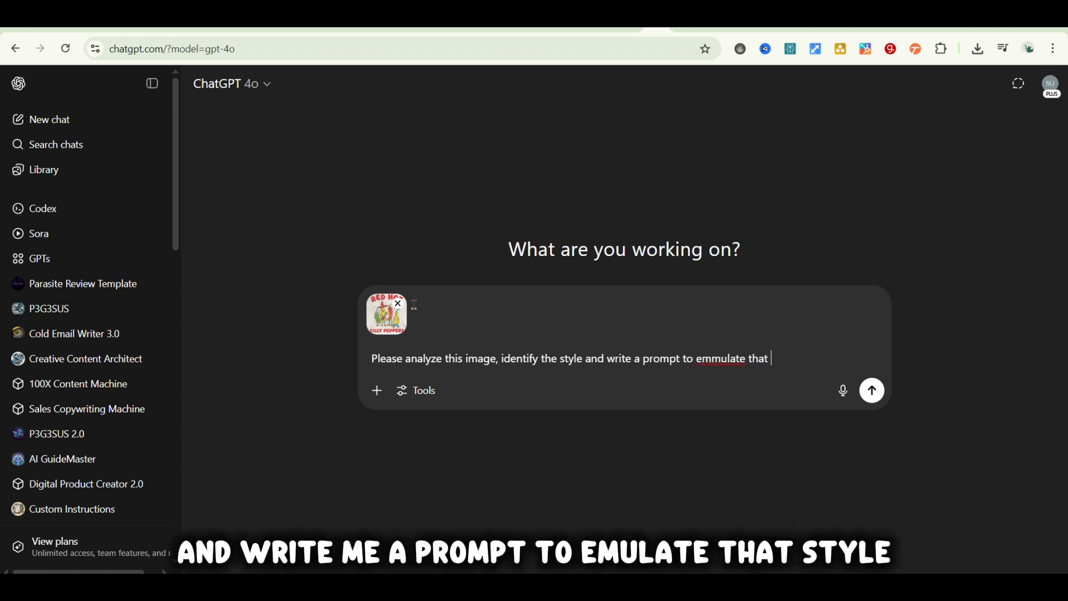
{"action": "type", "text": "style"}
{"action": "right_click", "coordinate": [731, 358]}
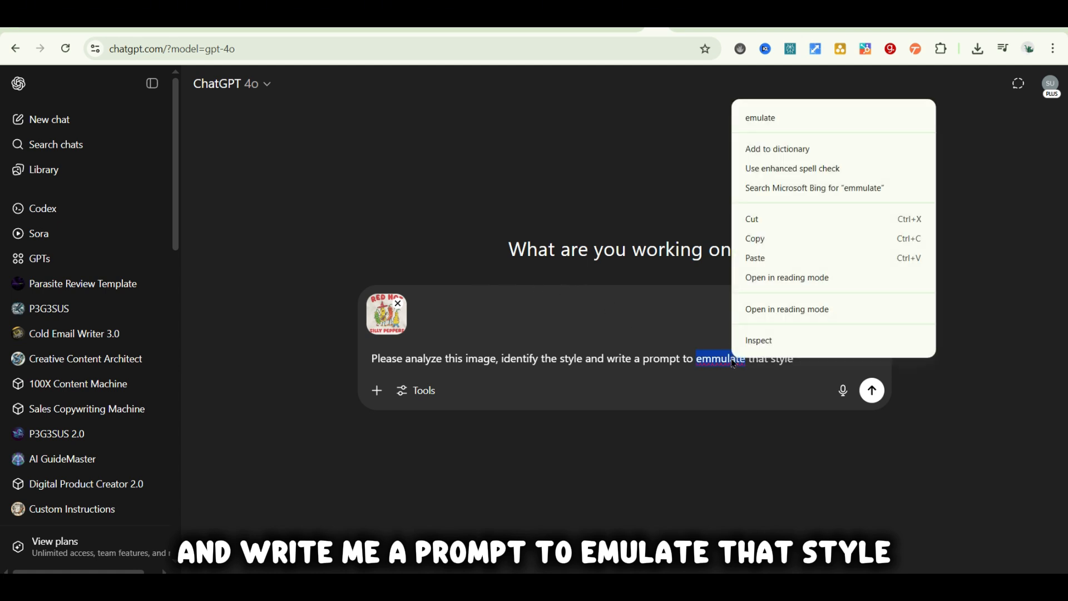
{"action": "left_click", "coordinate": [811, 119]}
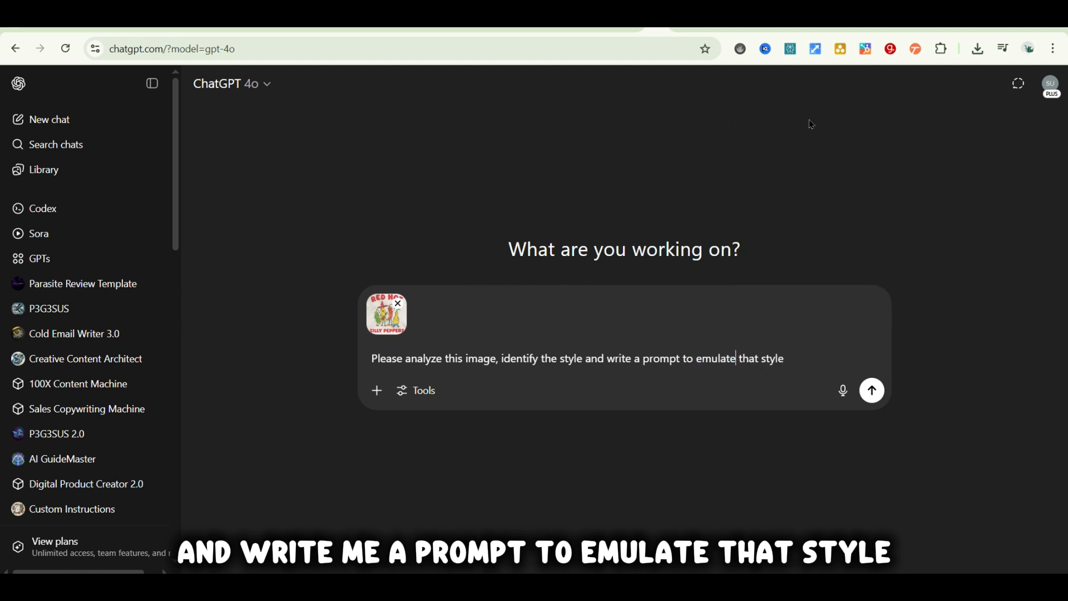
{"action": "left_click", "coordinate": [872, 390]}
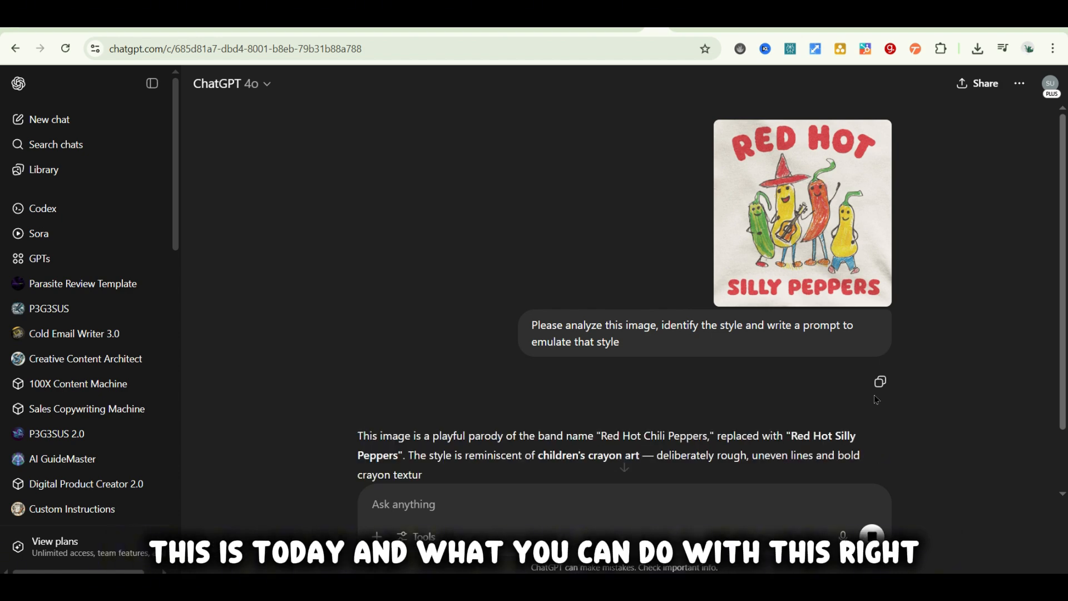
Copy the text of the prompt for emulating the style from the reply, without its quotation marks, into a new message
{"action": "scroll", "coordinate": [763, 332], "scroll_direction": "down", "scroll_amount": 4}
{"action": "scroll", "coordinate": [763, 333], "scroll_direction": "down", "scroll_amount": 2}
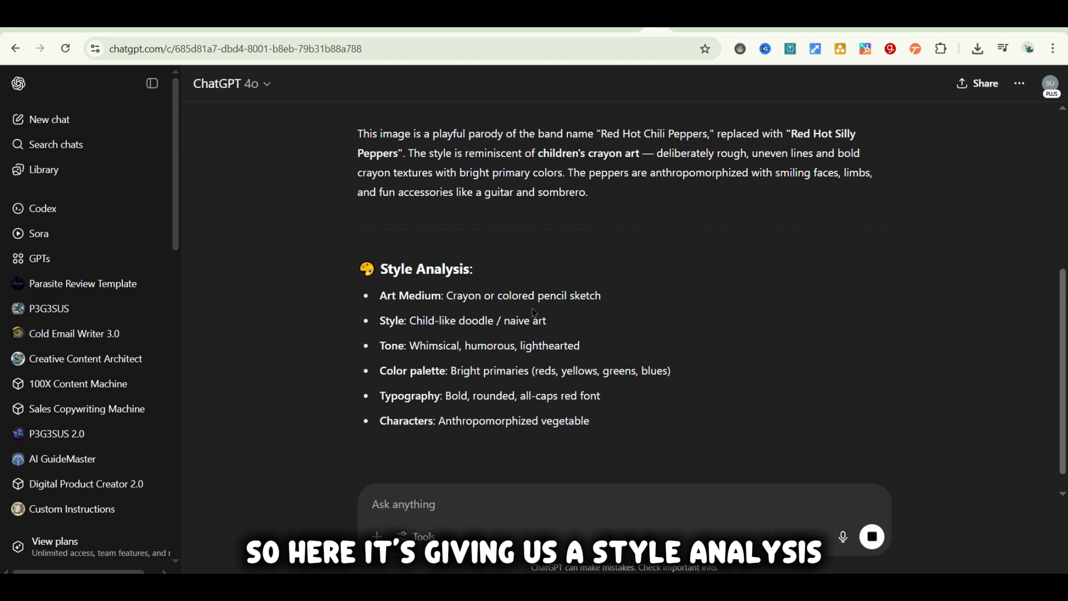
{"action": "scroll", "coordinate": [514, 341], "scroll_direction": "down", "scroll_amount": 2}
{"action": "scroll", "coordinate": [514, 341], "scroll_direction": "down", "scroll_amount": 5}
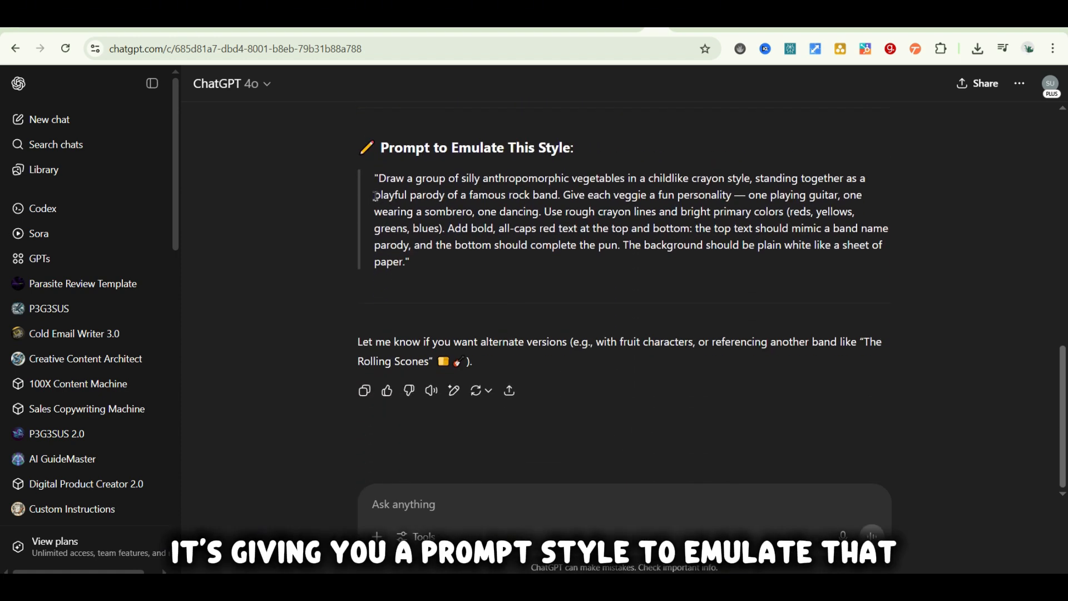
{"action": "mouse_move", "coordinate": [379, 178]}
{"action": "left_mouse_down"}
{"action": "mouse_move", "coordinate": [388, 257]}
{"action": "mouse_move", "coordinate": [404, 264]}
{"action": "left_mouse_up"}
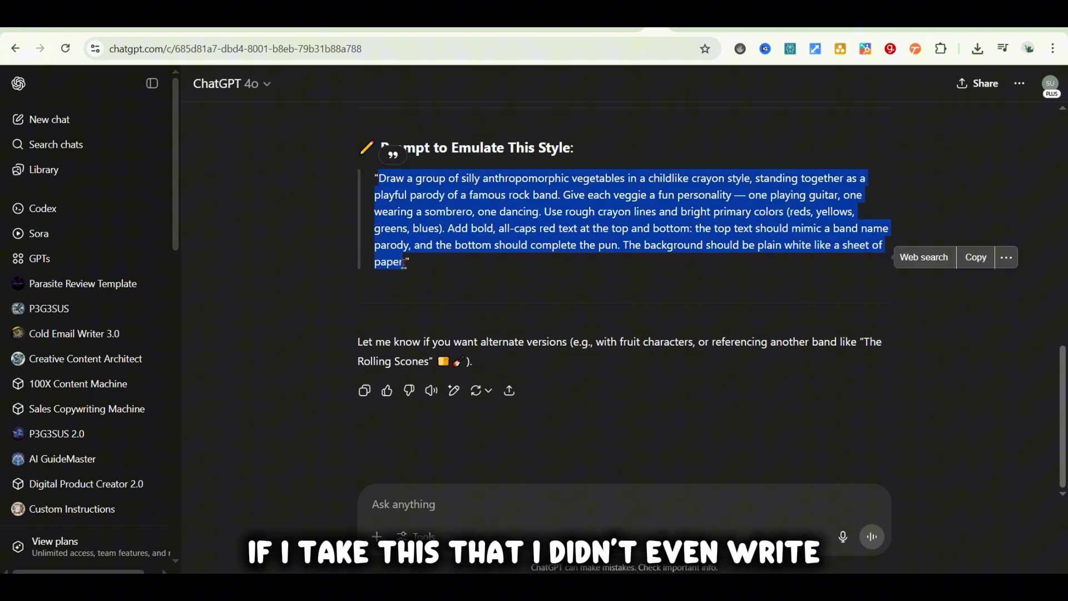
{"action": "key", "text": "ctrl+c"}
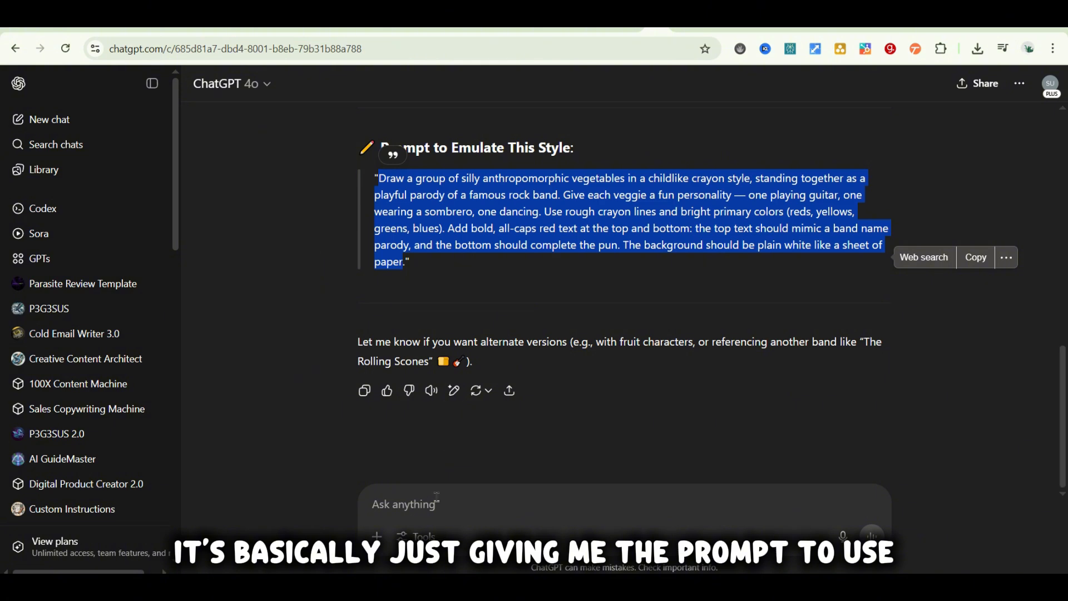
{"action": "left_click", "coordinate": [437, 496]}
{"action": "key", "text": "ctrl+v"}
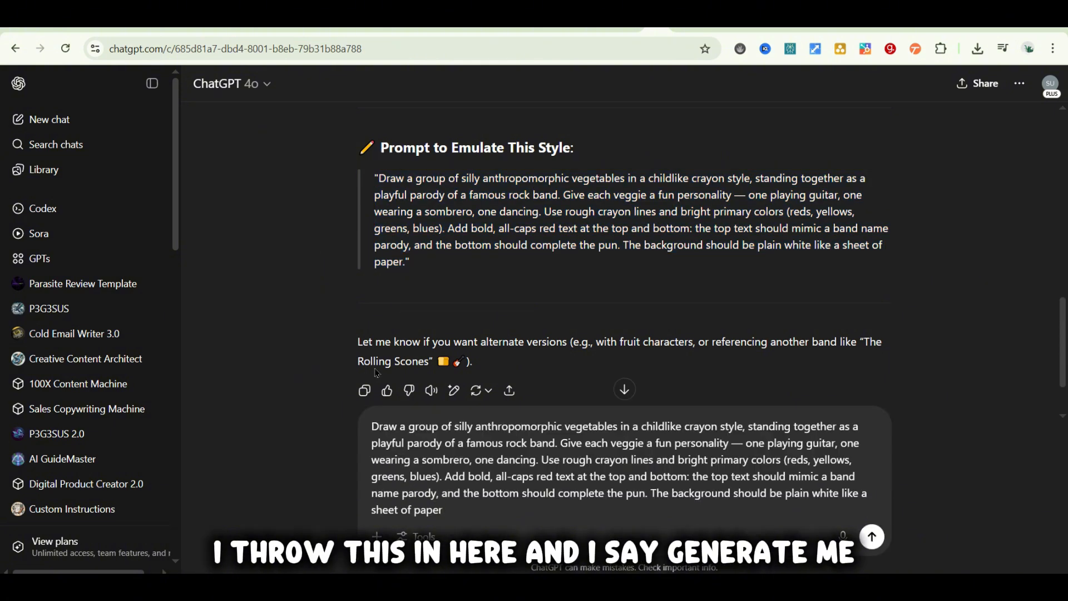
Replace the opening word "Draw" of the pasted prompt with "Generate me a drawing of" and send it
{"action": "left_click", "coordinate": [379, 427]}
{"action": "key", "text": "BackSpace"}
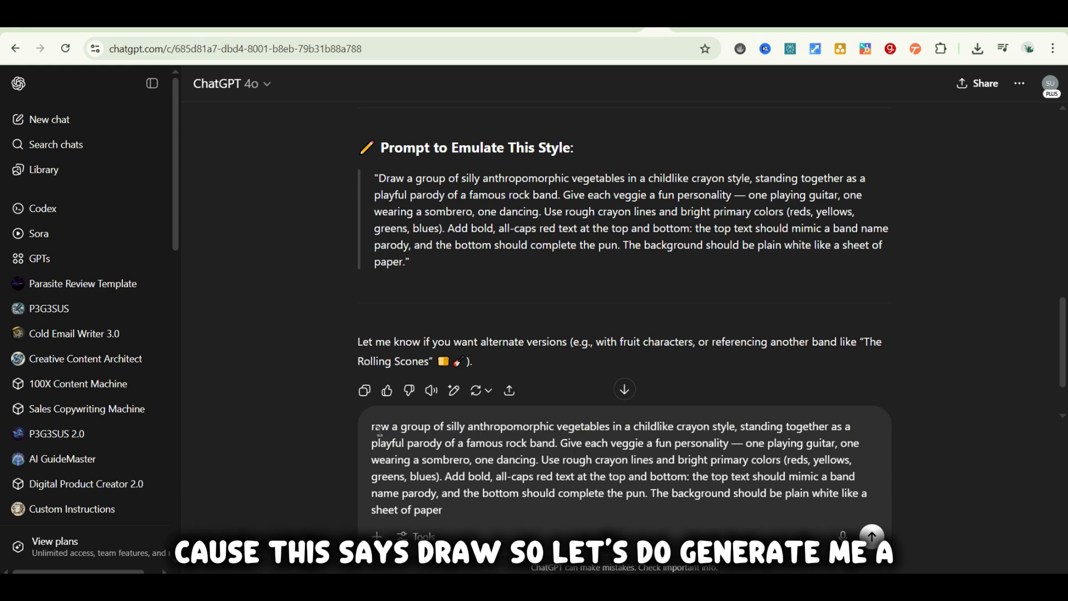
{"action": "type", "text": "Generate me a draw"}
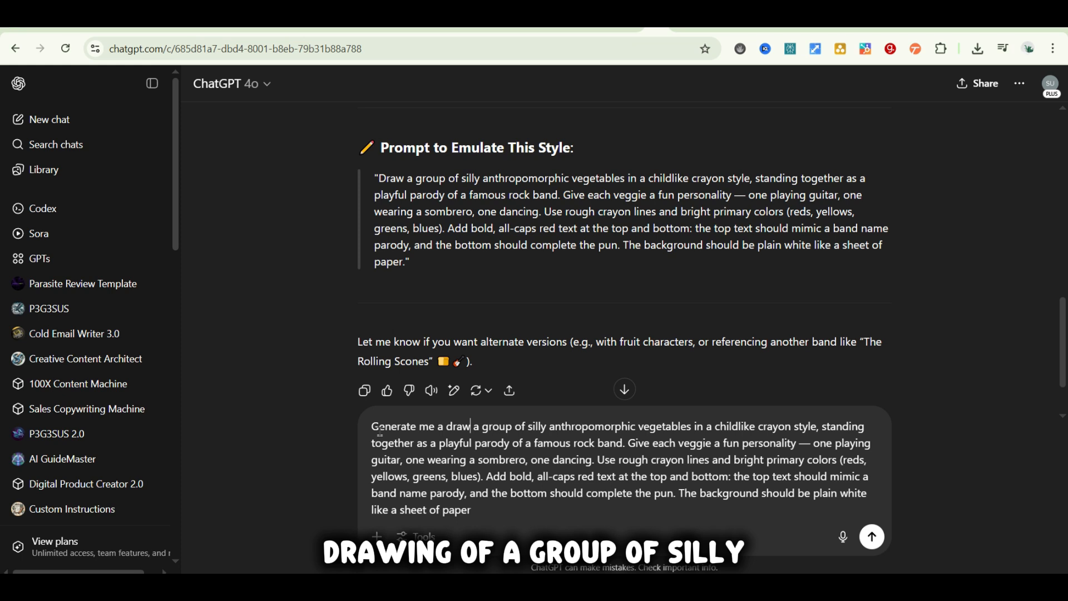
{"action": "type", "text": "ing of"}
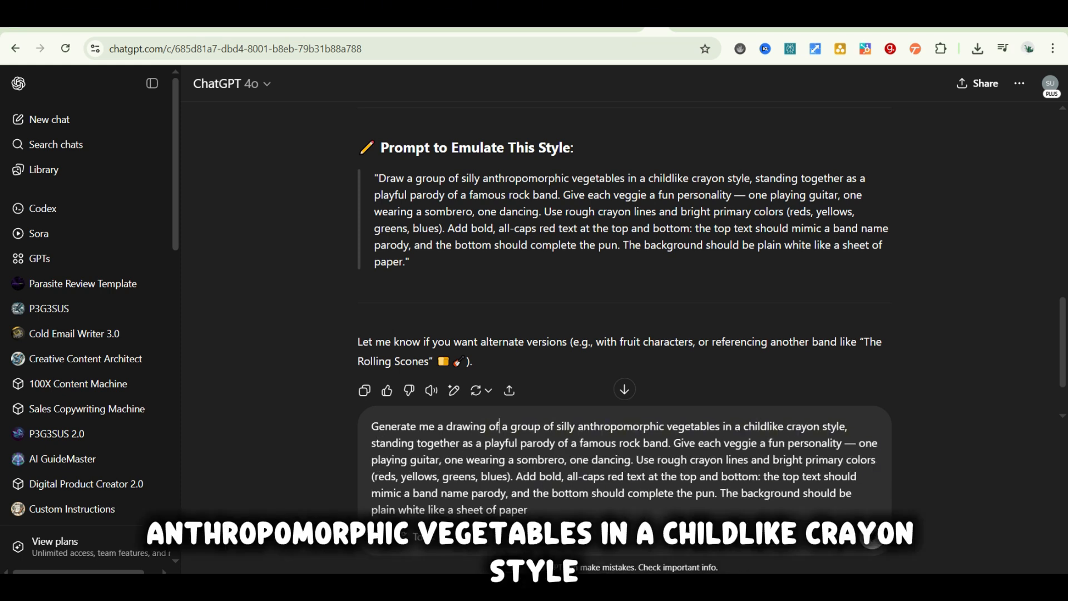
{"action": "left_click", "coordinate": [871, 536]}
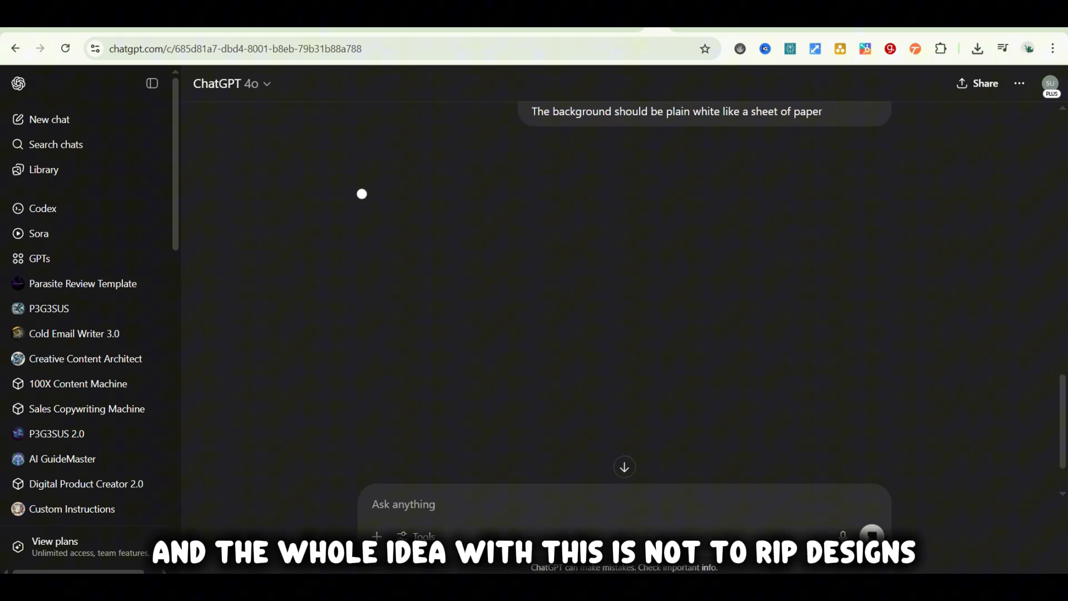